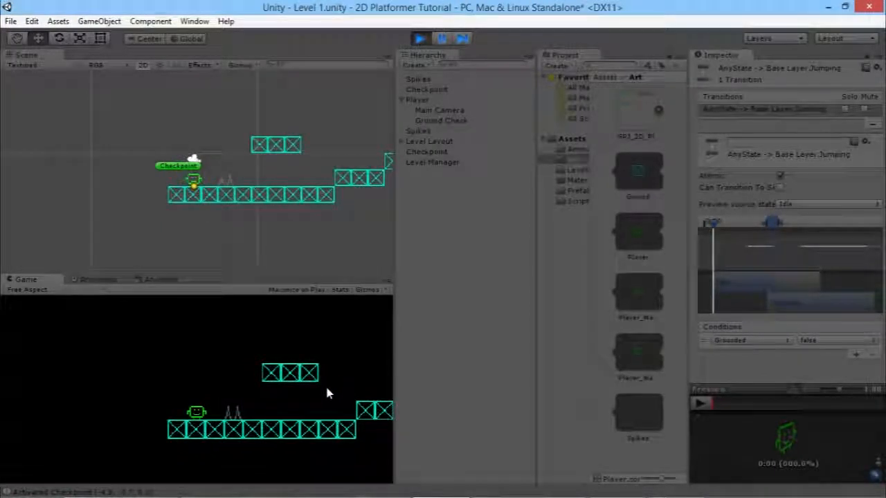
Run and jump the character right over the spikes and up the steps, then head back left.
{"action": "key", "text": "space"}
{"action": "key", "text": "d"}
{"action": "key", "text": "d"}
{"action": "key", "text": "space"}
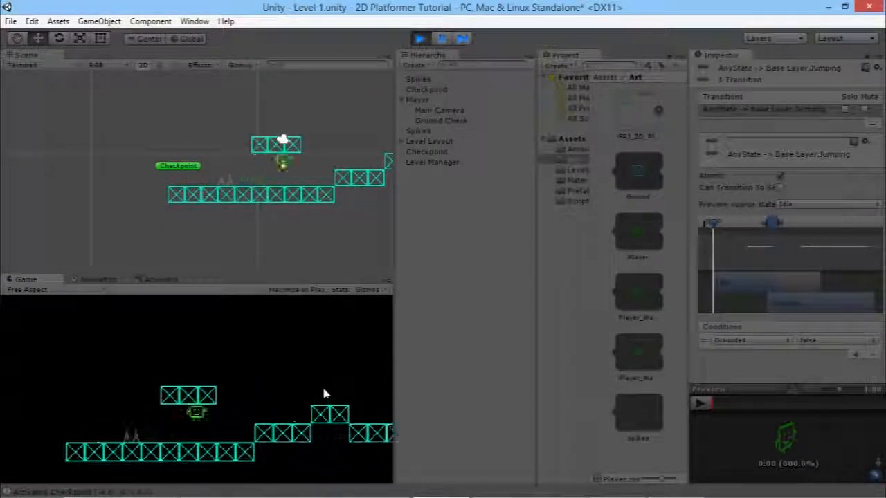
{"action": "key", "text": "space"}
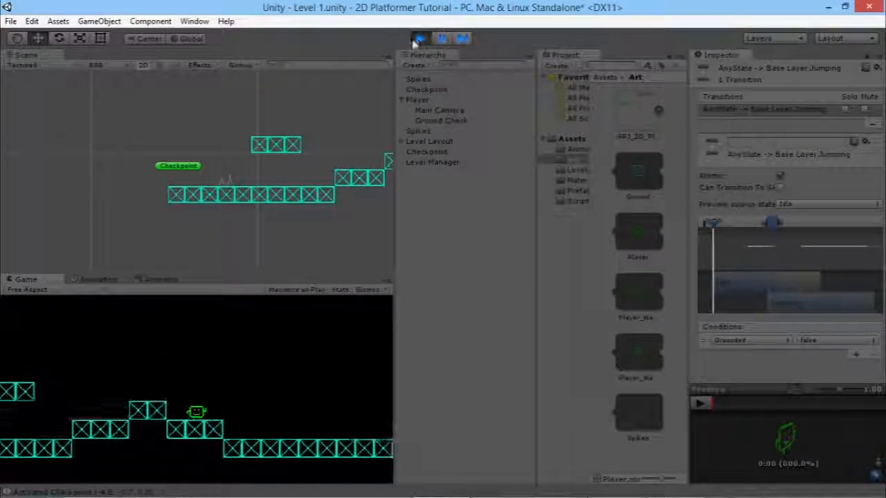
{"action": "key", "text": "a"}
{"action": "key", "text": "space"}
{"action": "key", "text": "a"}
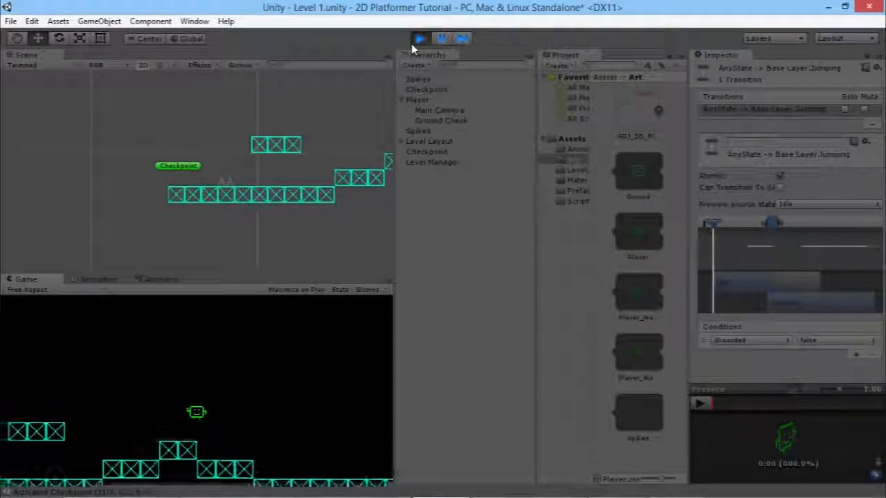
Steer the character into the spikes to test dying and respawning, then end the play test.
{"action": "key", "text": "a"}
{"action": "key", "text": "space"}
{"action": "key", "text": "d"}
{"action": "key", "text": "a"}
{"action": "key", "text": "space"}
{"action": "key", "text": "space"}
{"action": "key", "text": "a"}
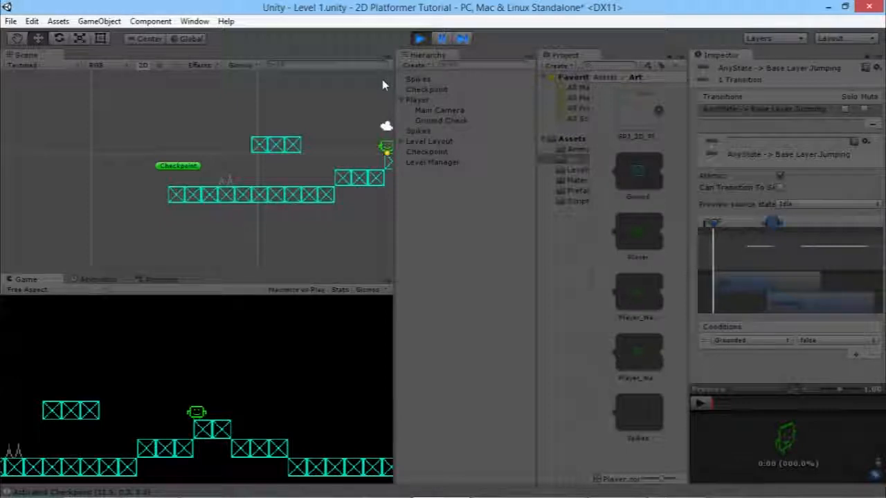
{"action": "left_click", "coordinate": [420, 38]}
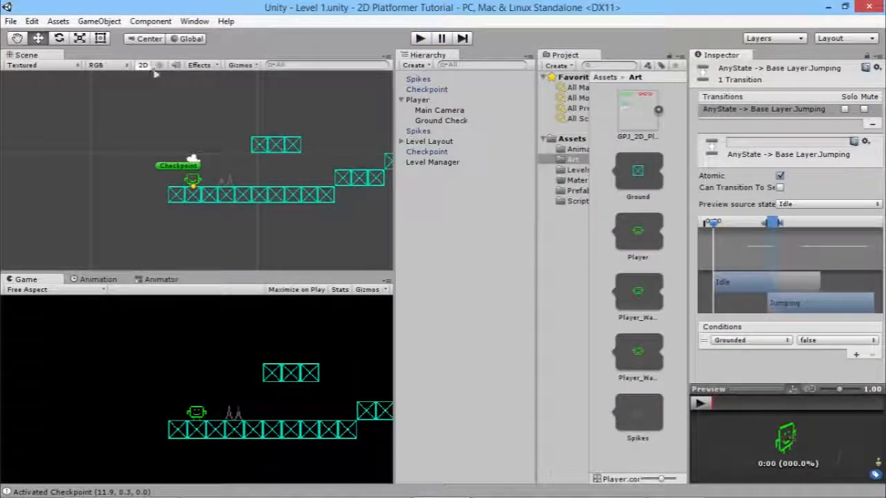
Add a new Particle System to the scene from the GameObject menu.
{"action": "left_click", "coordinate": [98, 20]}
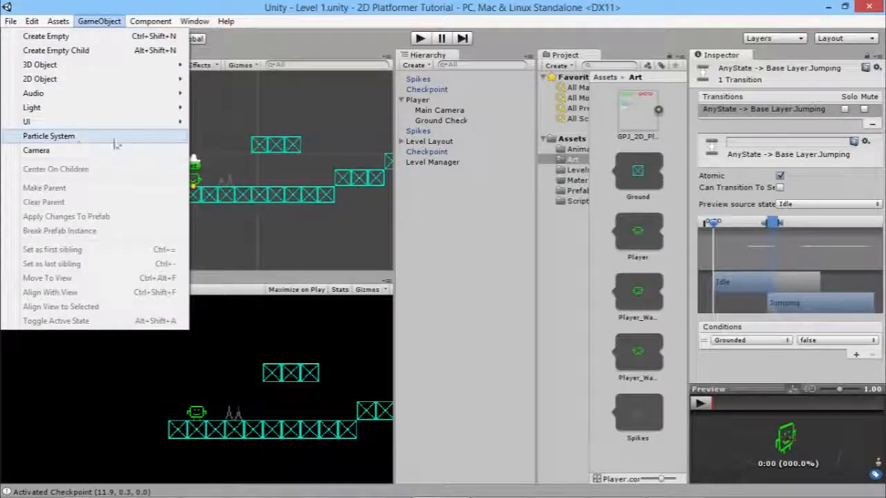
{"action": "left_click", "coordinate": [68, 139]}
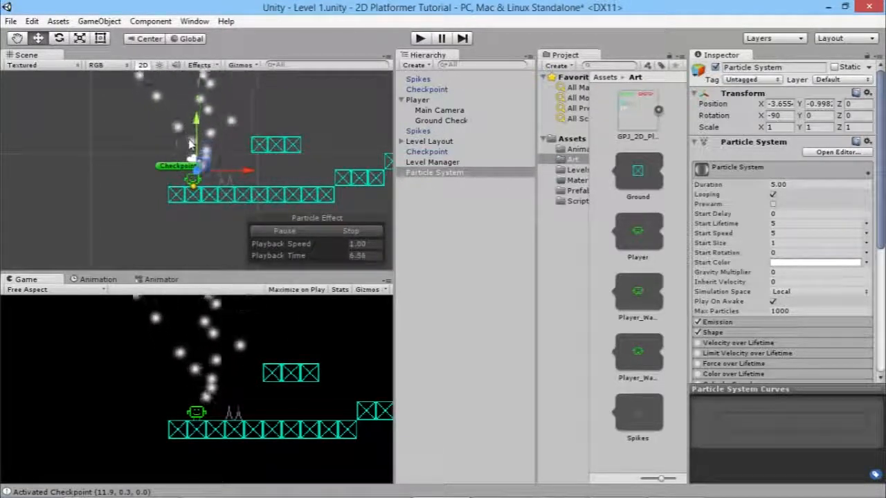
{"action": "scroll", "coordinate": [190, 144], "scroll_direction": "up", "scroll_amount": 2}
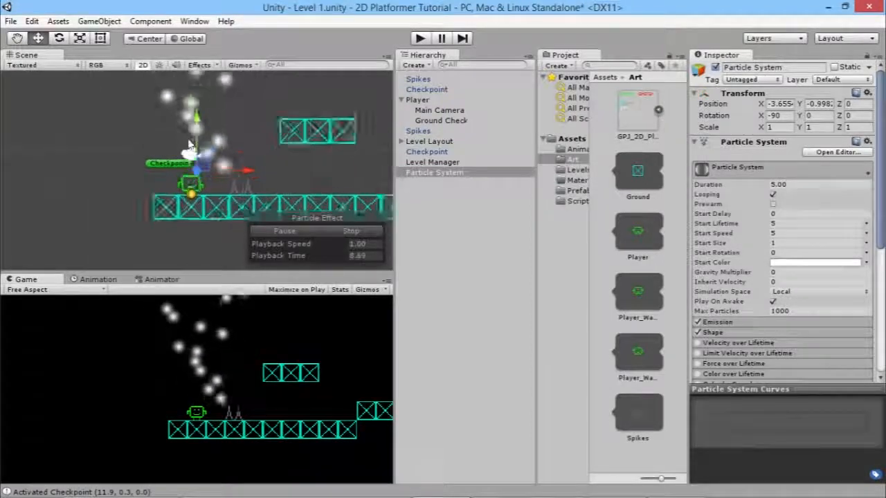
{"action": "scroll", "coordinate": [297, 94], "scroll_direction": "up", "scroll_amount": 2}
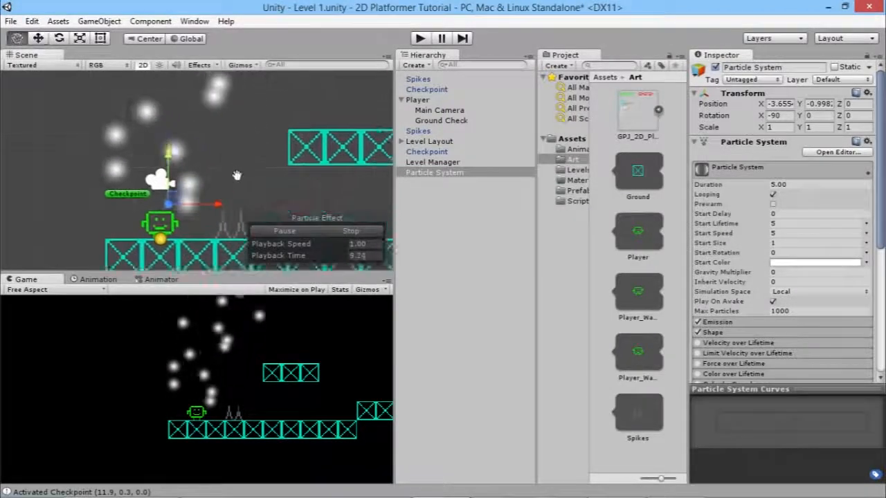
Rename the new particle system to DeathParticle.
{"action": "left_click", "coordinate": [448, 173]}
{"action": "key", "text": "F2"}
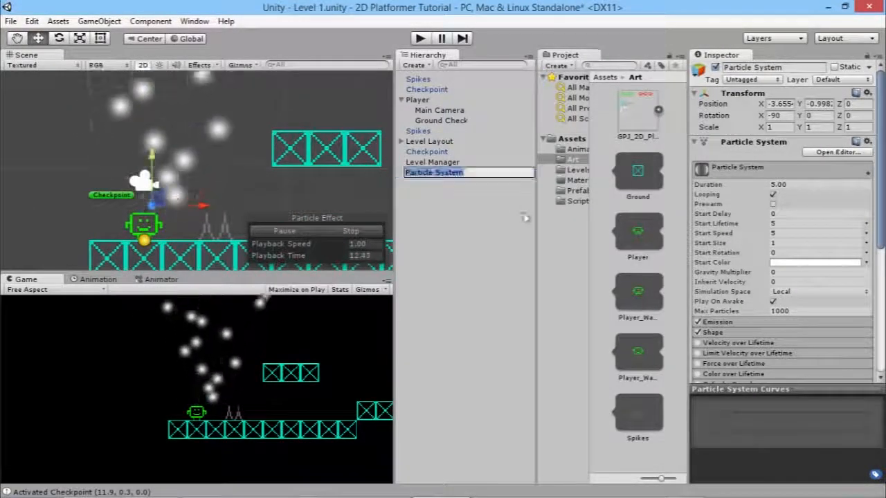
{"action": "type", "text": "DeathParticle"}
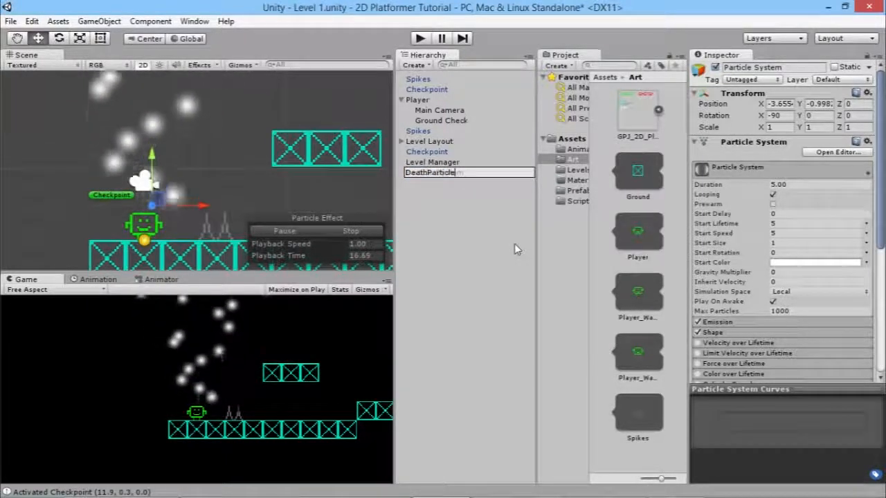
{"action": "key", "text": "Return"}
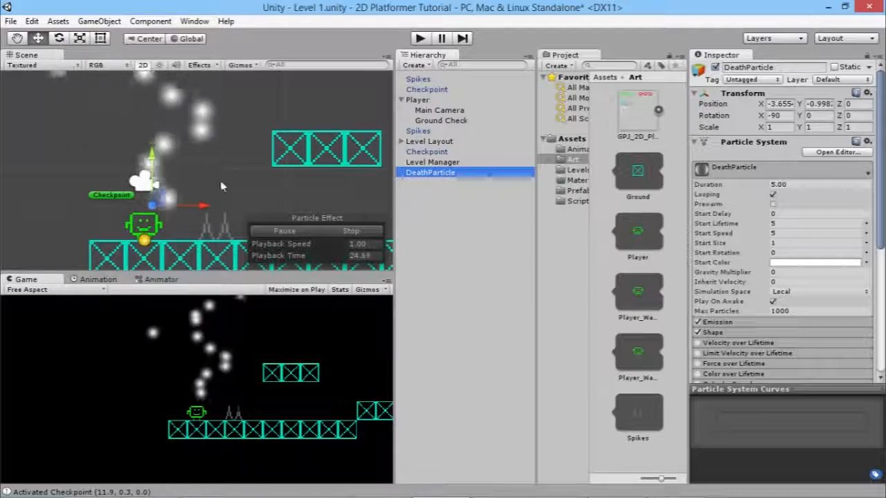
Set DeathParticle's Renderer material to Sprites-Default.
{"action": "scroll", "coordinate": [727, 308], "scroll_direction": "down", "scroll_amount": 8}
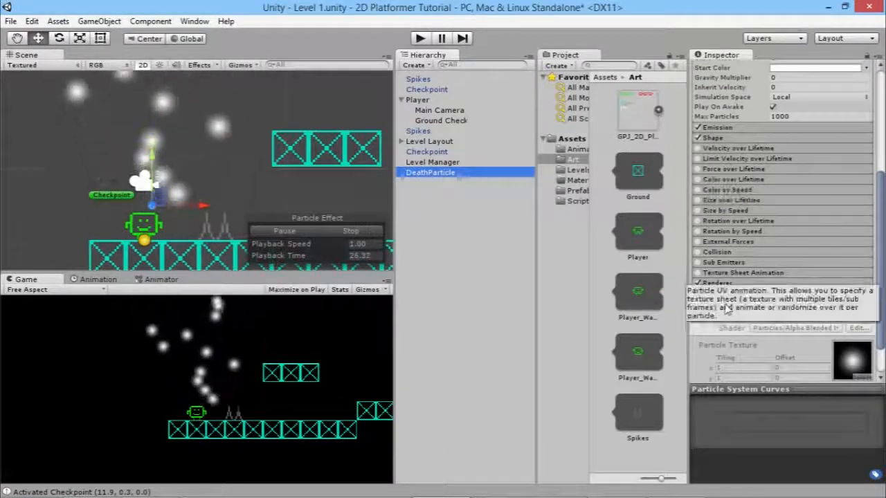
{"action": "left_click", "coordinate": [774, 283]}
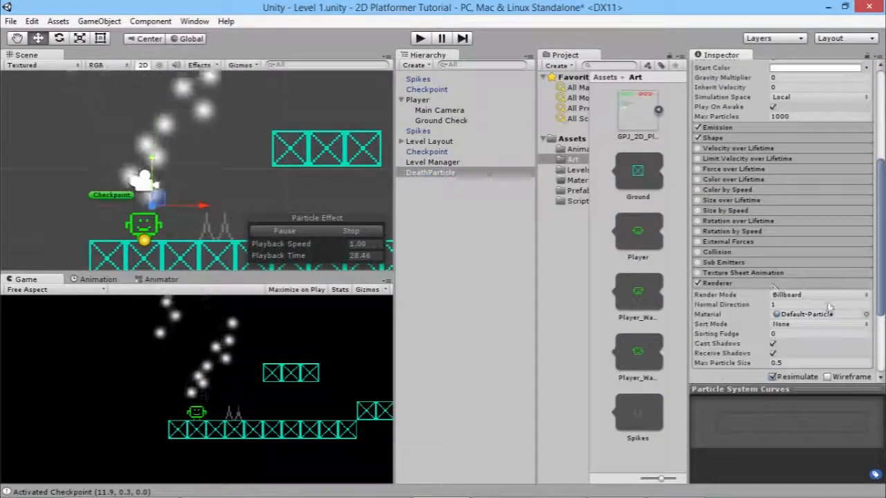
{"action": "left_click", "coordinate": [866, 315]}
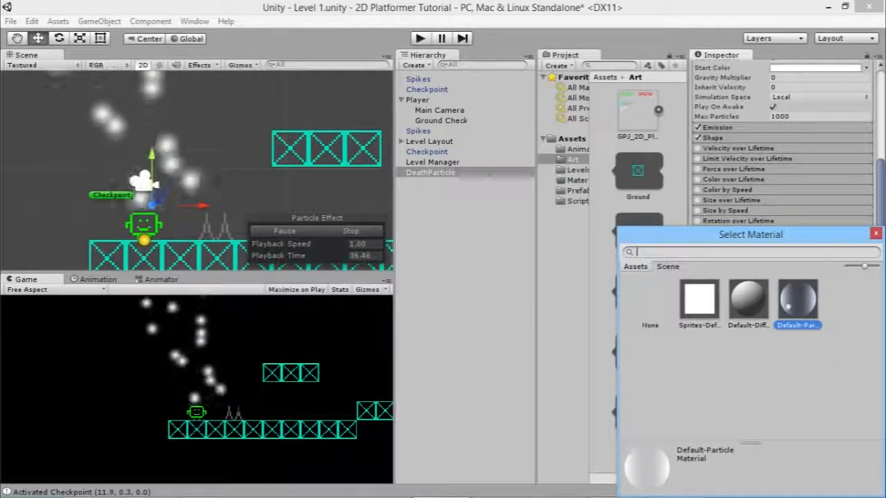
{"action": "left_click", "coordinate": [700, 299]}
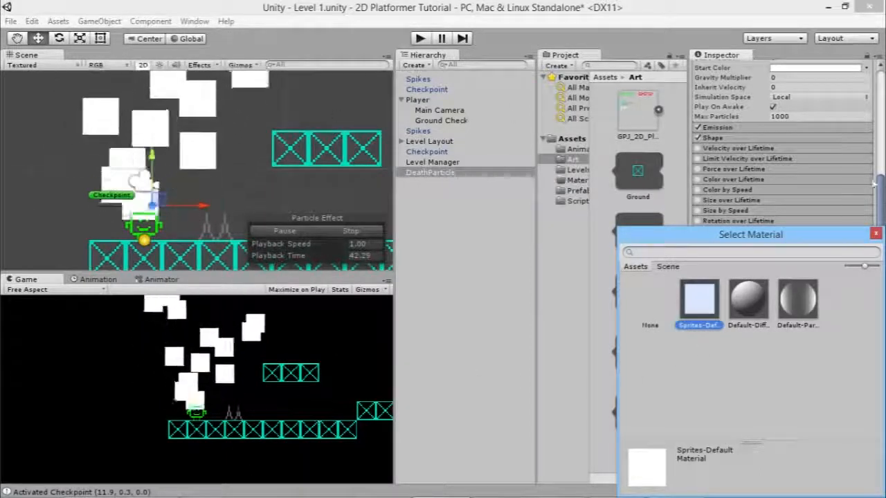
{"action": "left_click", "coordinate": [875, 235]}
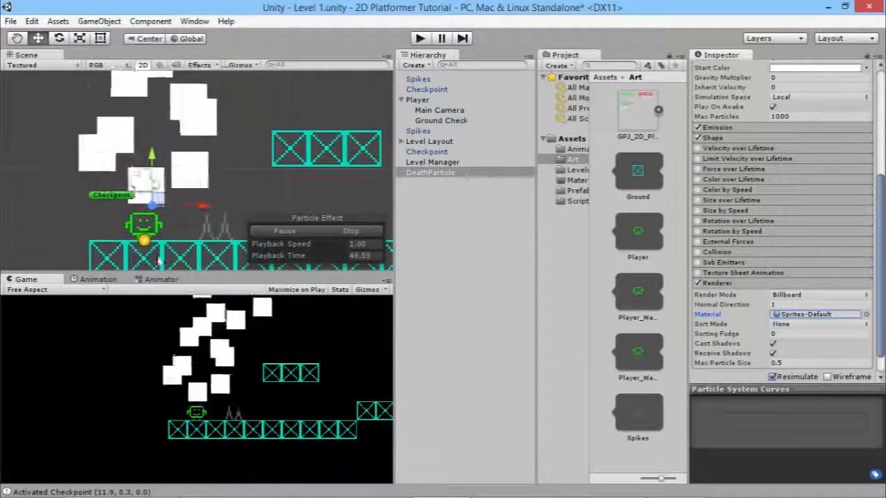
{"action": "scroll", "coordinate": [813, 217], "scroll_direction": "up", "scroll_amount": 5}
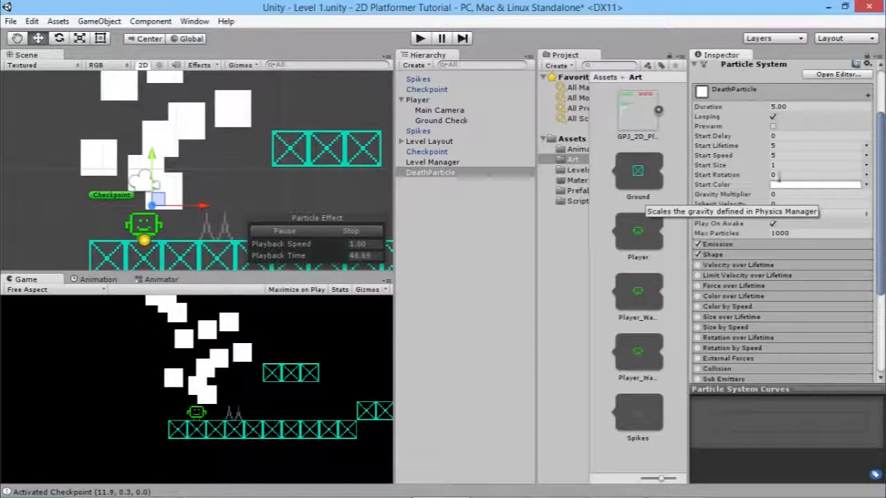
Set DeathParticle's Start Color to red (R 214, G 0, B 0, A 255).
{"action": "left_click", "coordinate": [817, 184]}
{"action": "left_click", "coordinate": [650, 179]}
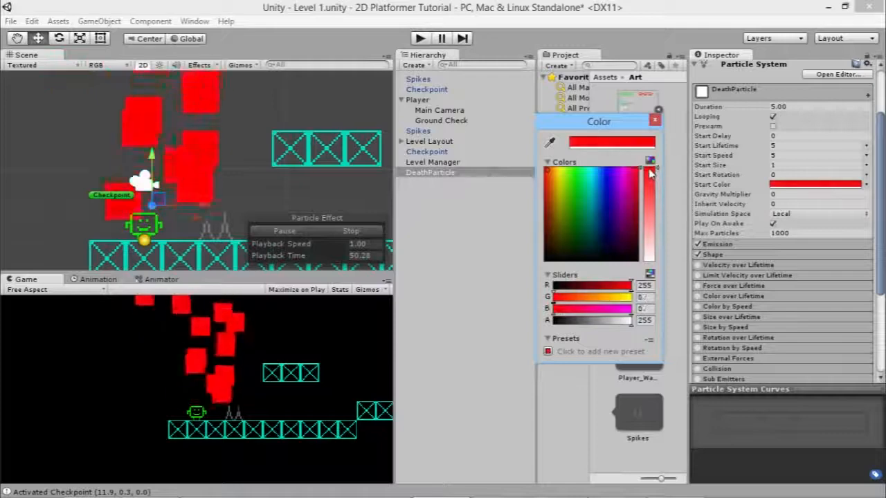
{"action": "left_click_drag", "start_coordinate": [564, 185], "coordinate": [533, 199]}
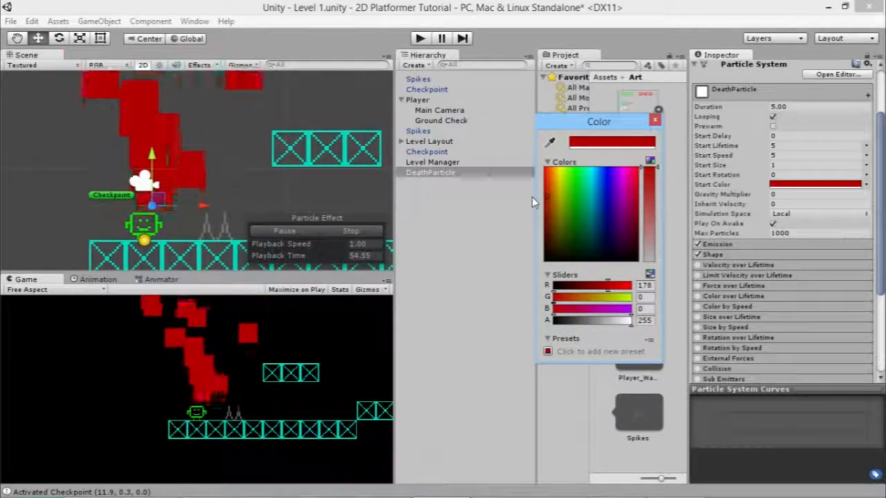
{"action": "left_click_drag", "start_coordinate": [545, 189], "coordinate": [545, 186]}
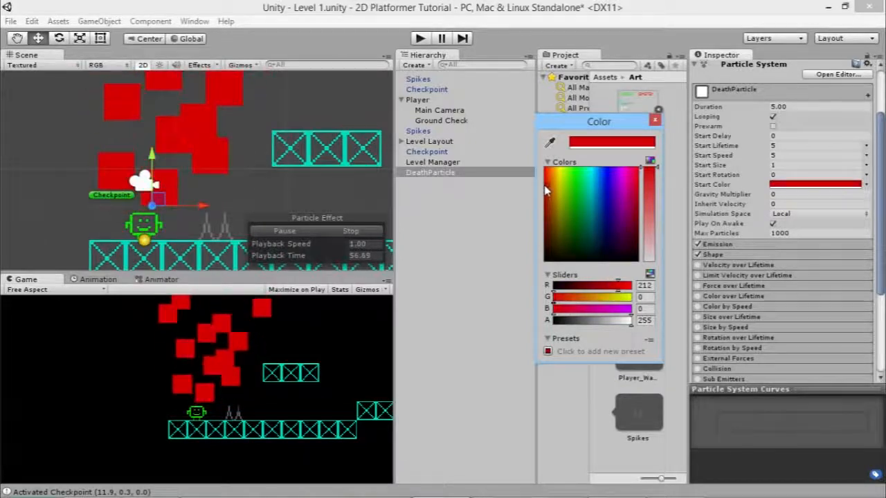
{"action": "left_click", "coordinate": [655, 121]}
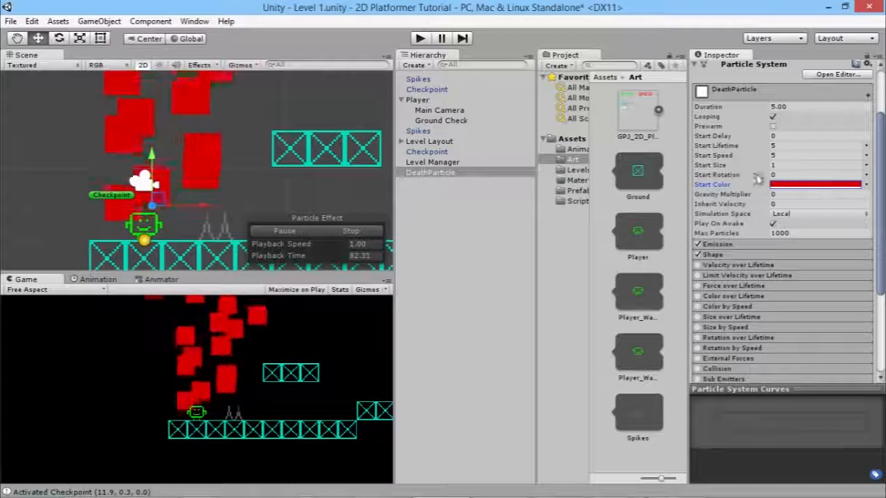
Set DeathParticle's Start Lifetime and Duration to 1.
{"action": "left_click", "coordinate": [775, 156]}
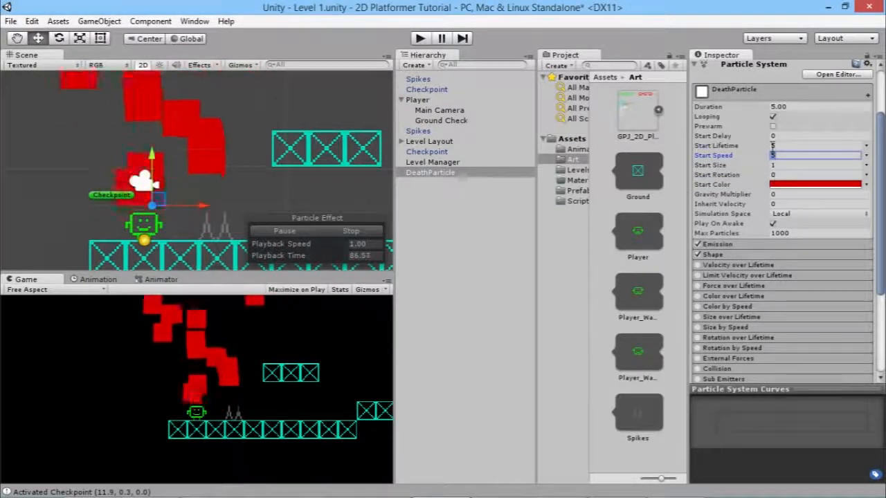
{"action": "left_click", "coordinate": [781, 146]}
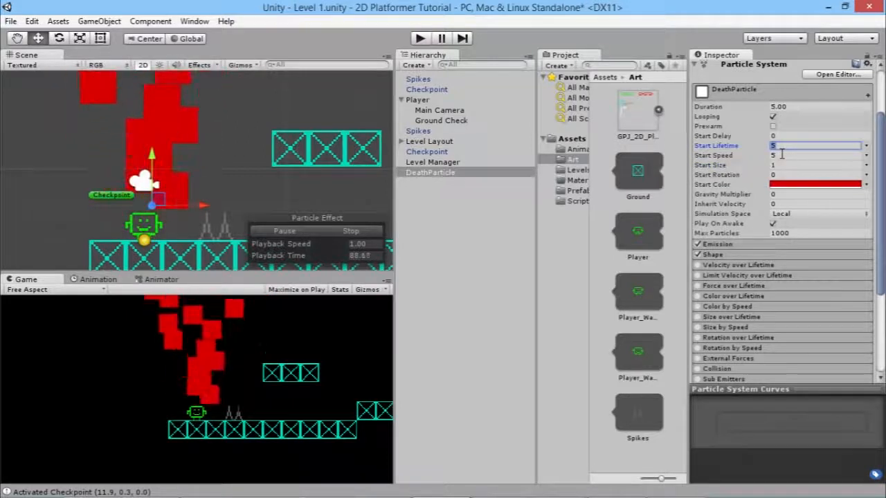
{"action": "left_click", "coordinate": [795, 105]}
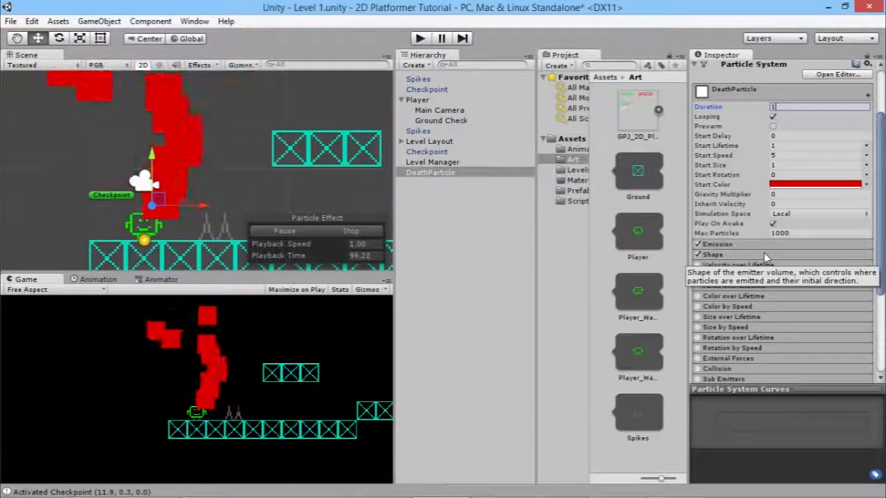
Set the Emission rate to 0.
{"action": "left_click", "coordinate": [718, 246]}
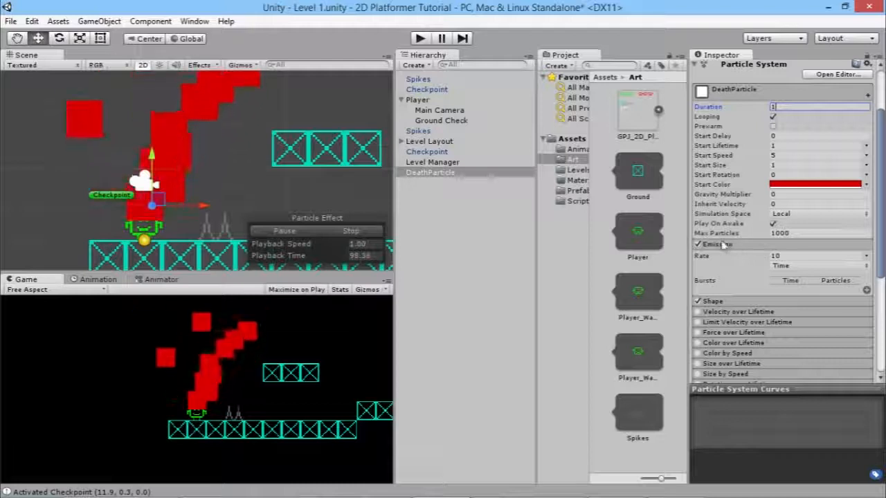
{"action": "left_click", "coordinate": [784, 255]}
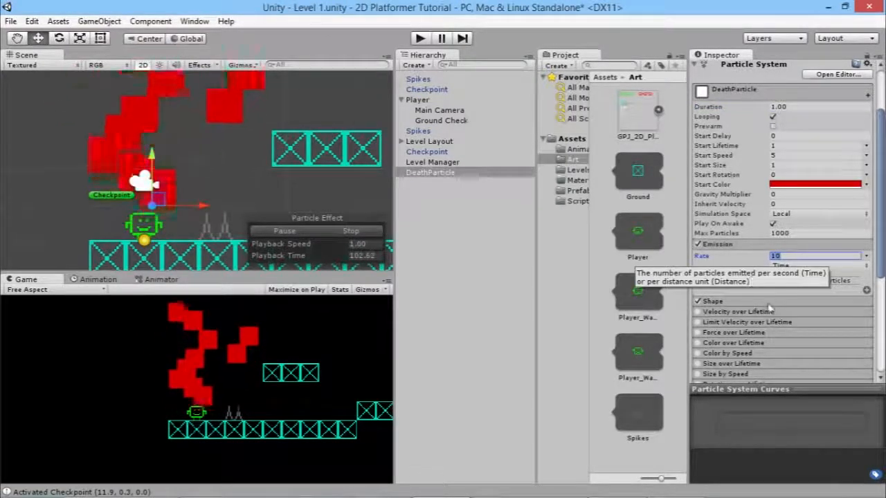
{"action": "type", "text": "0"}
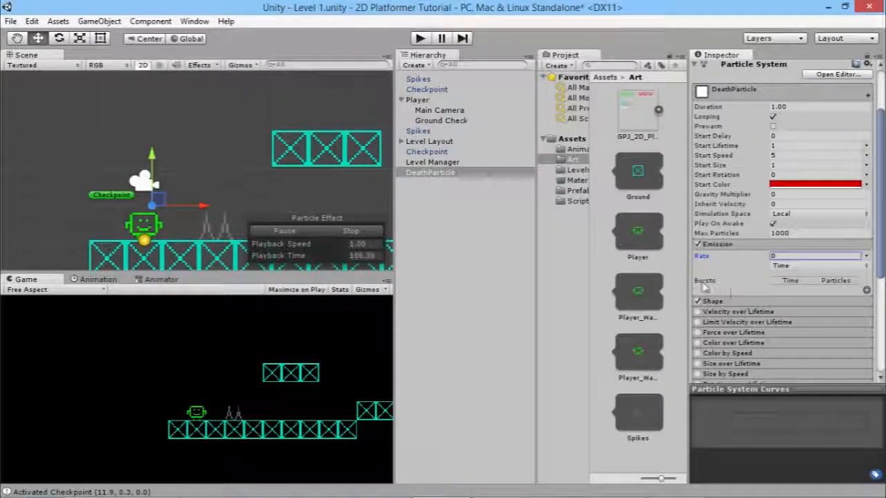
Add a single 30-particle burst at time 0, then preview it in 3D before returning to 2D.
{"action": "left_click", "coordinate": [867, 291]}
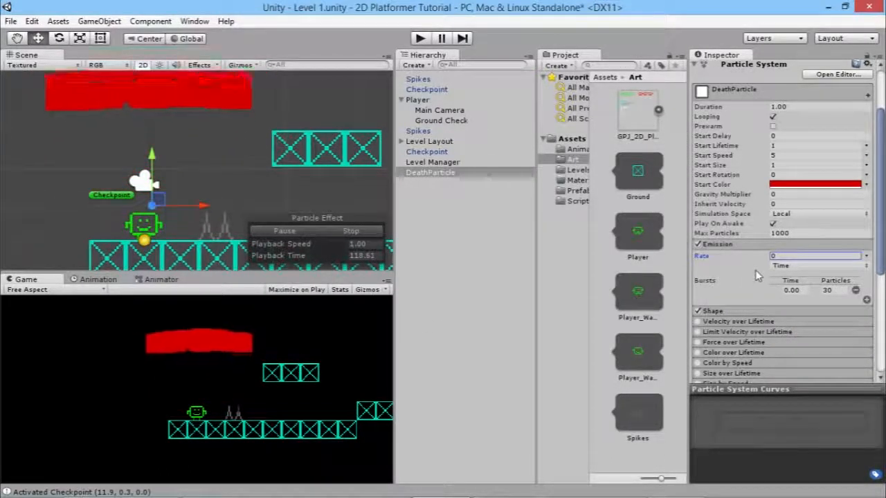
{"action": "left_click", "coordinate": [730, 312]}
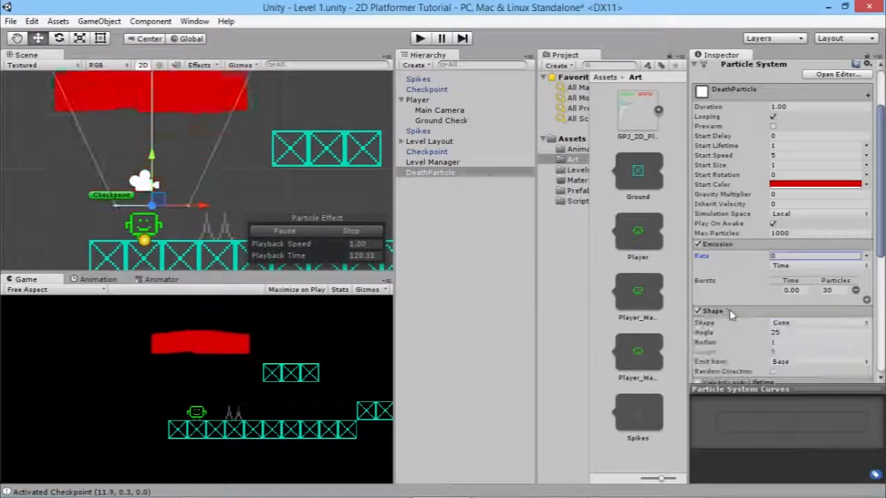
{"action": "scroll", "coordinate": [730, 312], "scroll_direction": "down", "scroll_amount": 3}
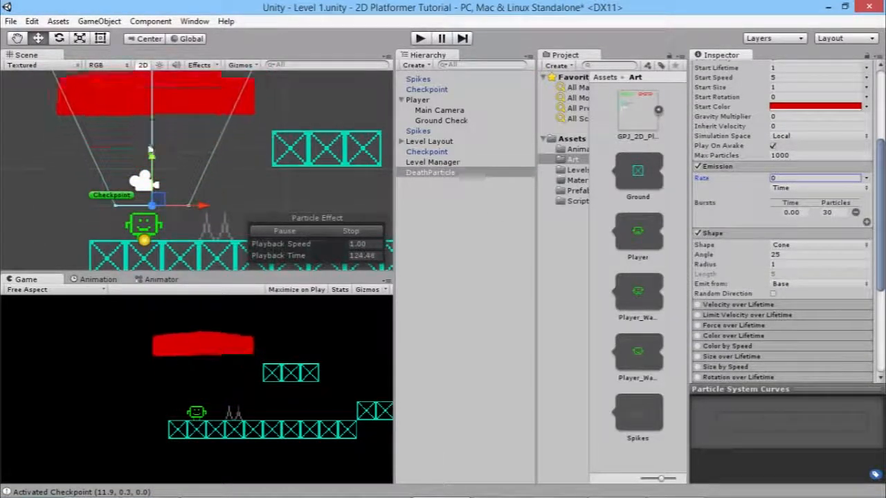
{"action": "scroll", "coordinate": [195, 171], "scroll_direction": "down", "scroll_amount": 3}
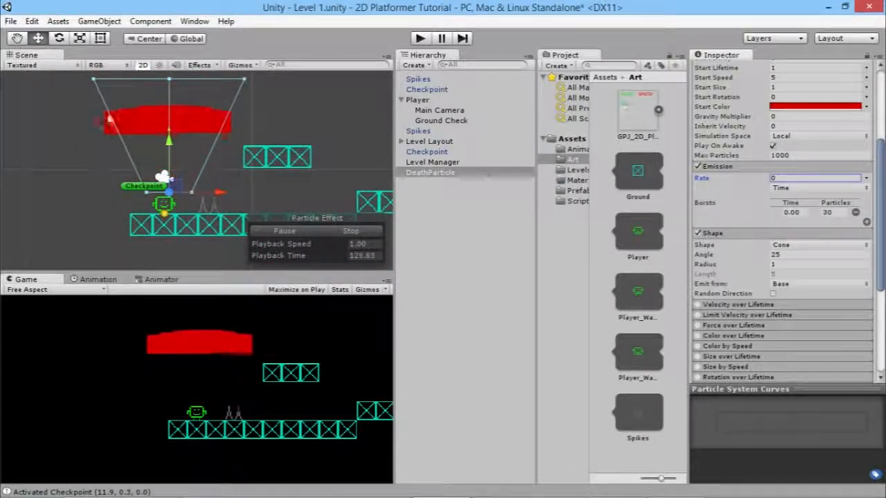
{"action": "key", "text": "2"}
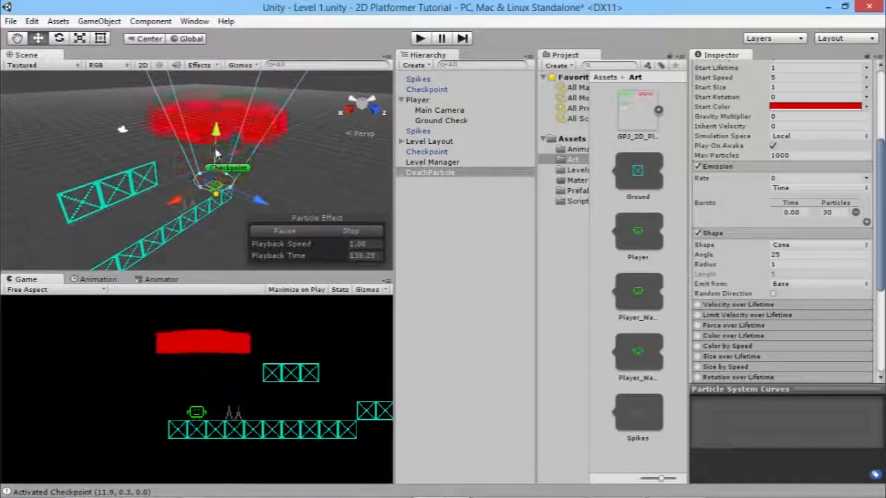
{"action": "left_click", "coordinate": [142, 64]}
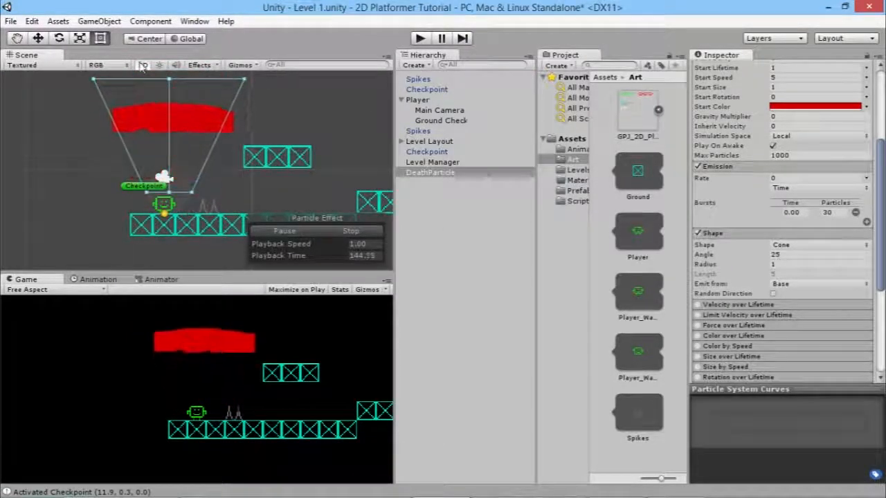
Change the emitter shape from Cone to Sphere and shrink its radius to 0.43.
{"action": "left_click", "coordinate": [806, 247]}
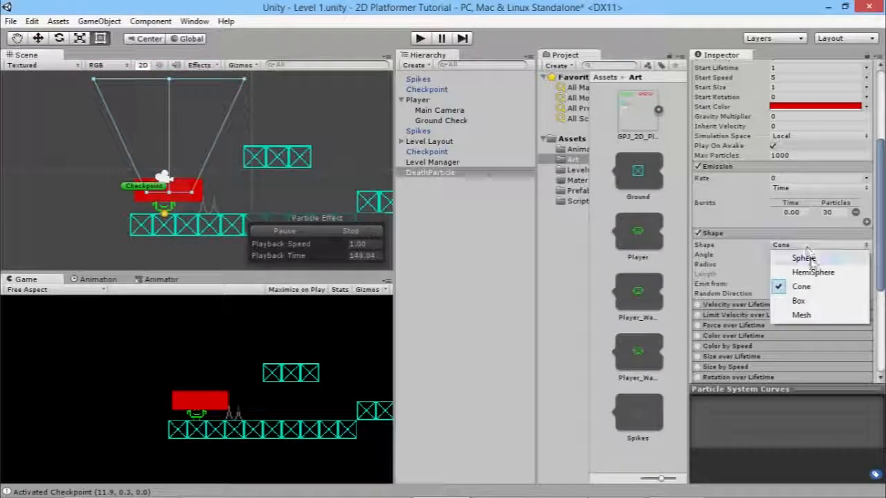
{"action": "left_click", "coordinate": [806, 259]}
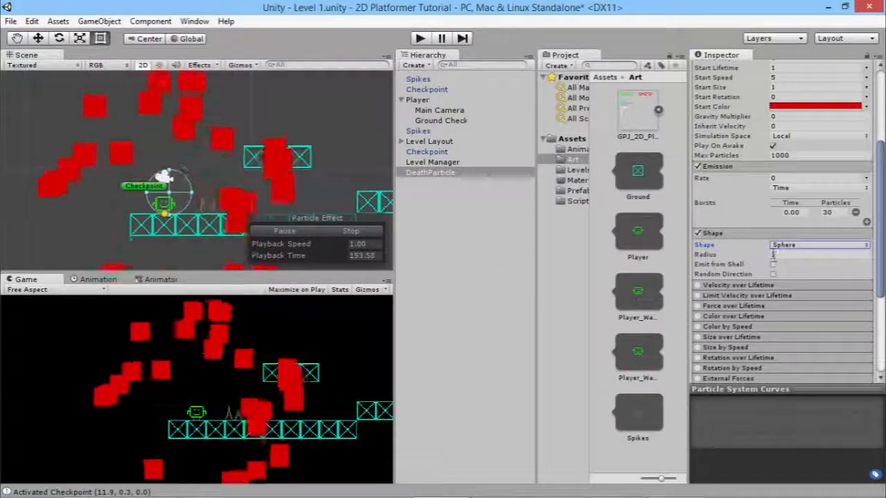
{"action": "left_click_drag", "start_coordinate": [768, 258], "coordinate": [752, 257]}
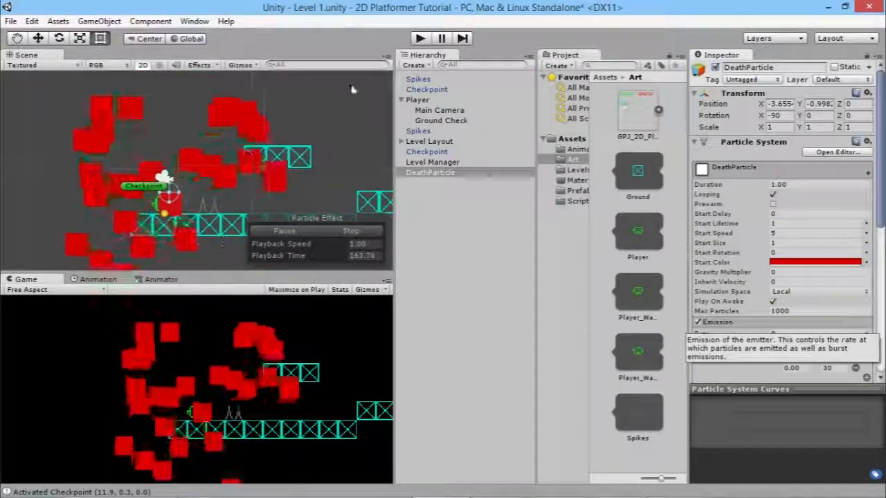
Scrub DeathParticle's Start Size down to 0.28.
{"action": "left_click_drag", "start_coordinate": [719, 243], "coordinate": [755, 245]}
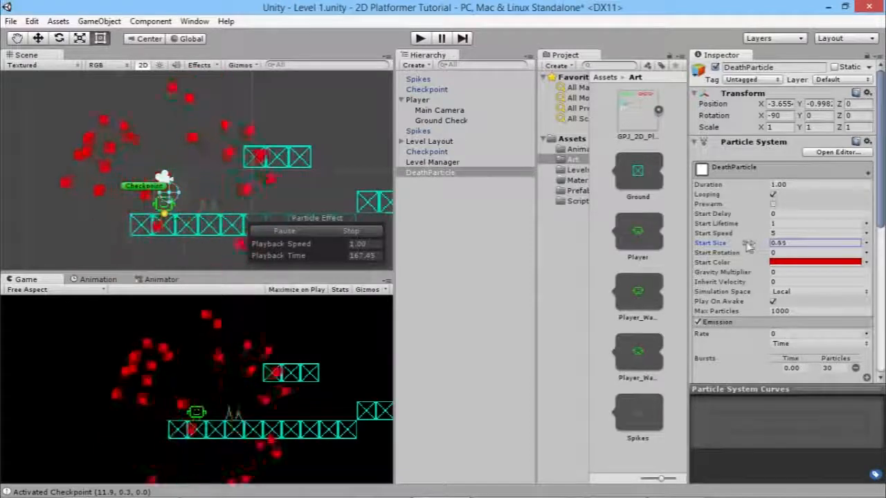
{"action": "left_click_drag", "start_coordinate": [744, 244], "coordinate": [749, 245]}
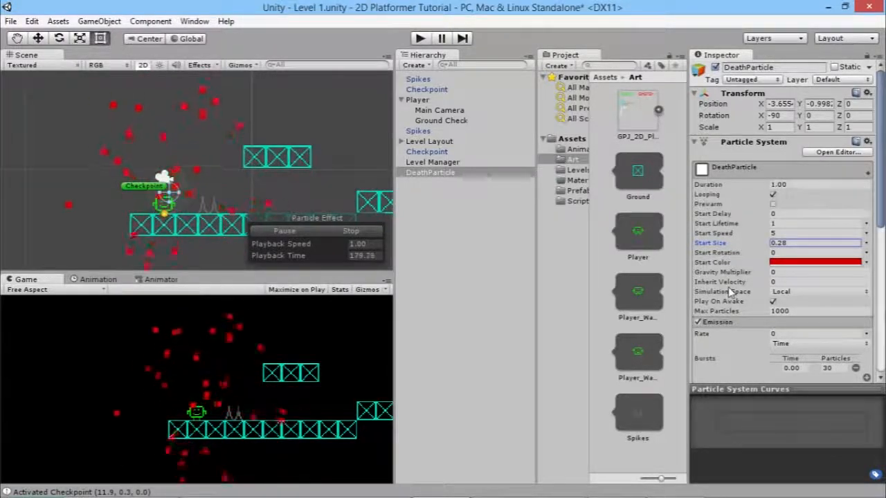
Enable Size over Lifetime with Size set to Random Between Two Constants (0 to 1).
{"action": "scroll", "coordinate": [730, 292], "scroll_direction": "down", "scroll_amount": 6}
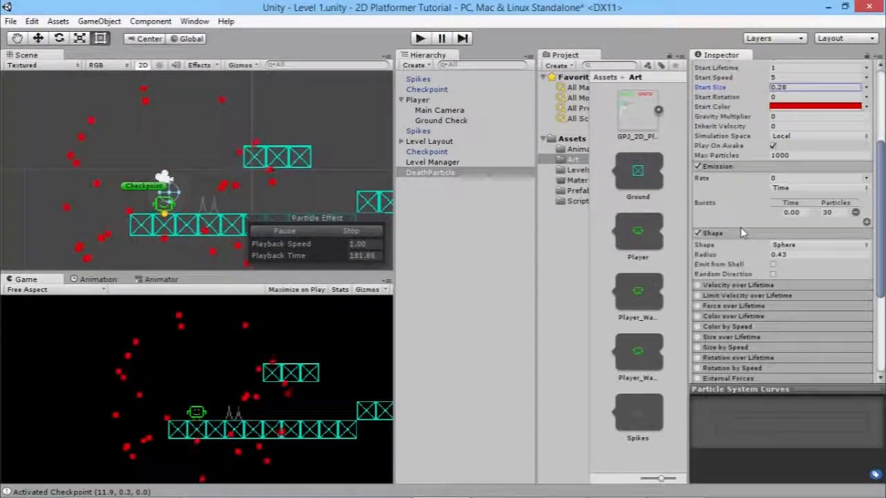
{"action": "scroll", "coordinate": [740, 232], "scroll_direction": "down", "scroll_amount": 2}
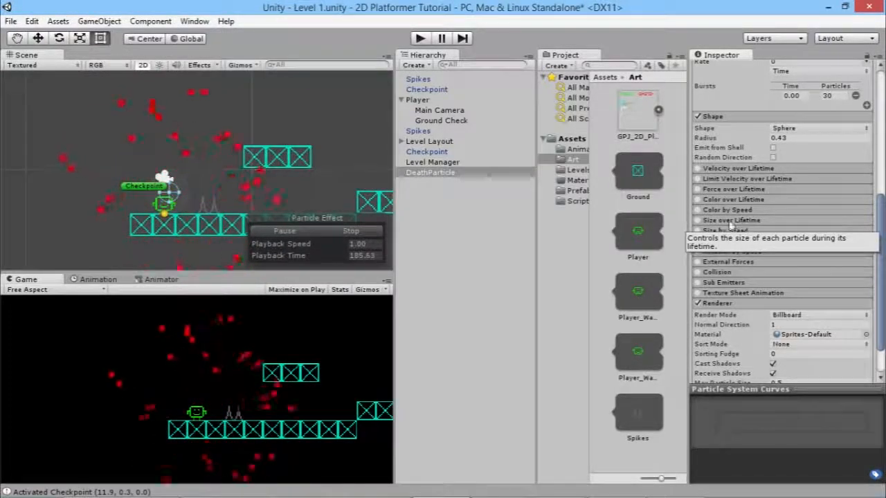
{"action": "left_click", "coordinate": [698, 220]}
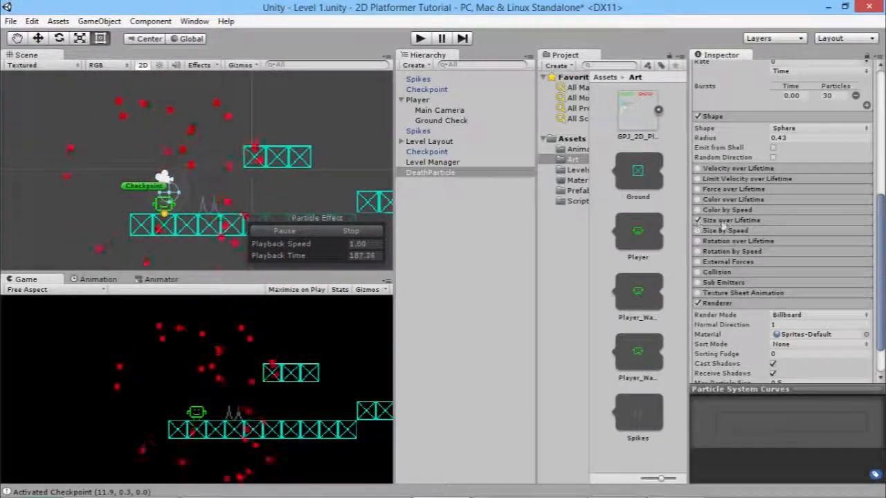
{"action": "left_click", "coordinate": [731, 220]}
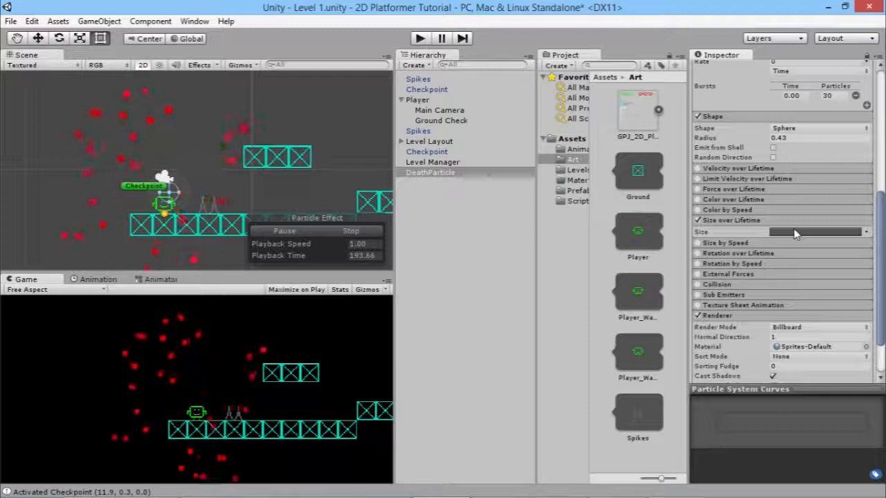
{"action": "left_click", "coordinate": [866, 232]}
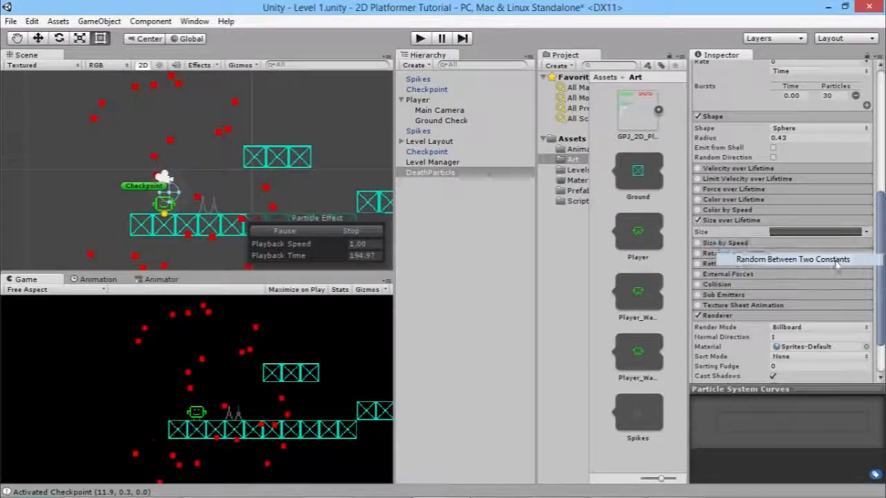
{"action": "left_click", "coordinate": [803, 259]}
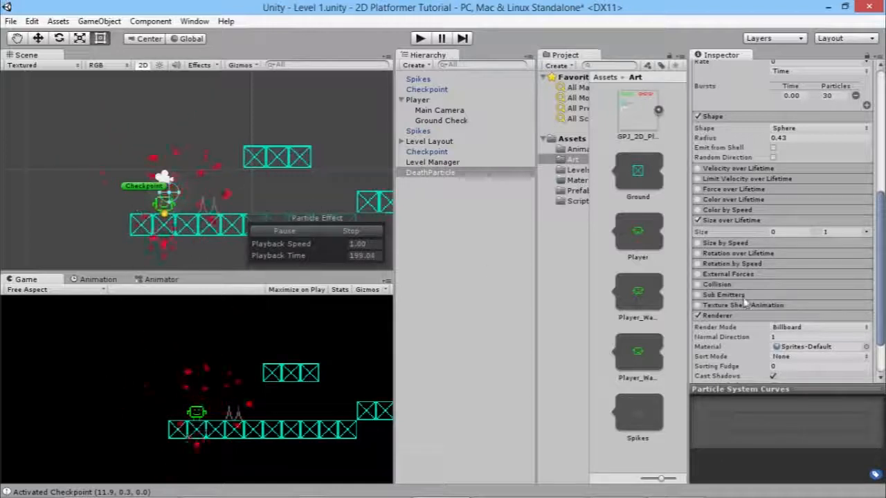
{"action": "left_click", "coordinate": [866, 232]}
Make the Size over Lifetime curve start at 1 and slope down, adding a key.
{"action": "left_click", "coordinate": [768, 291]}
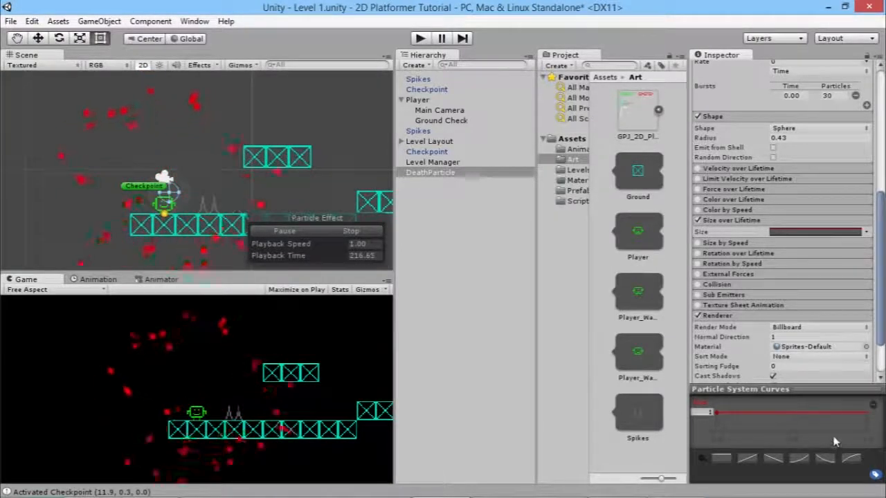
{"action": "left_click", "coordinate": [773, 458]}
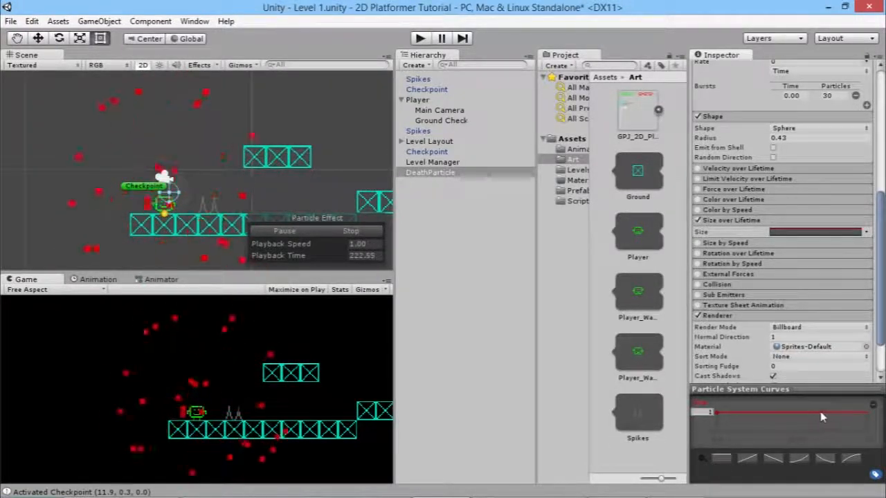
{"action": "left_click_drag", "start_coordinate": [823, 423], "coordinate": [831, 413]}
{"action": "right_click", "coordinate": [830, 415]}
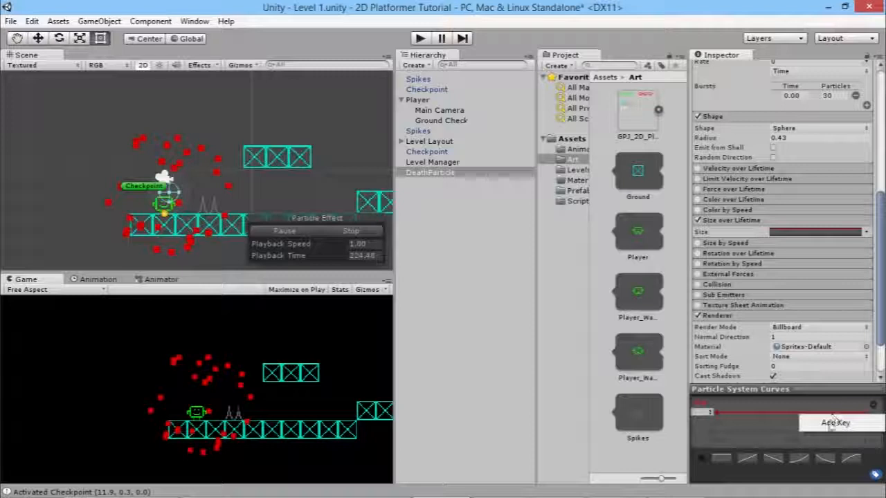
{"action": "left_click", "coordinate": [834, 422]}
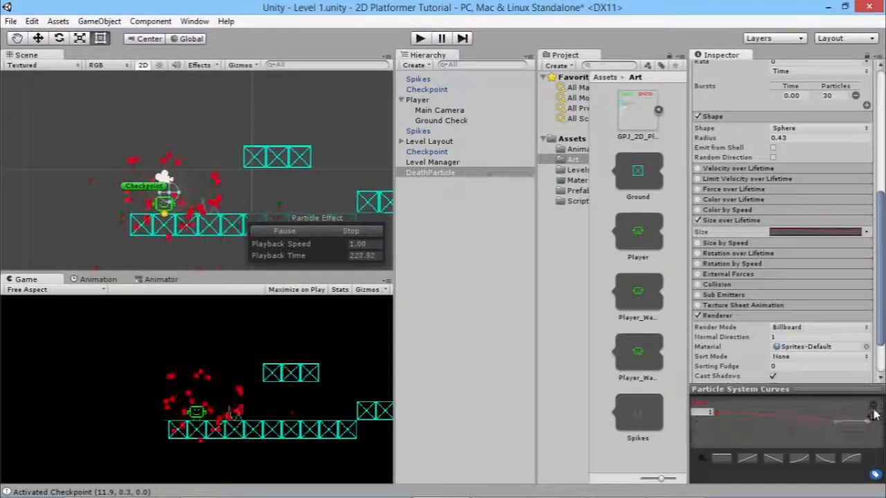
{"action": "left_click_drag", "start_coordinate": [870, 413], "coordinate": [882, 443]}
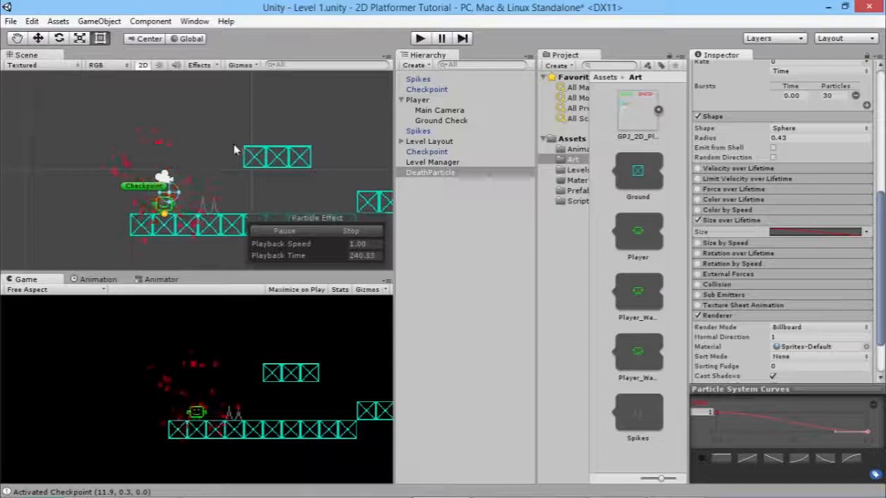
Give DeathParticle start speed 3 and gravity multiplier 1, turn off looping, and replay it.
{"action": "scroll", "coordinate": [782, 237], "scroll_direction": "up", "scroll_amount": 8}
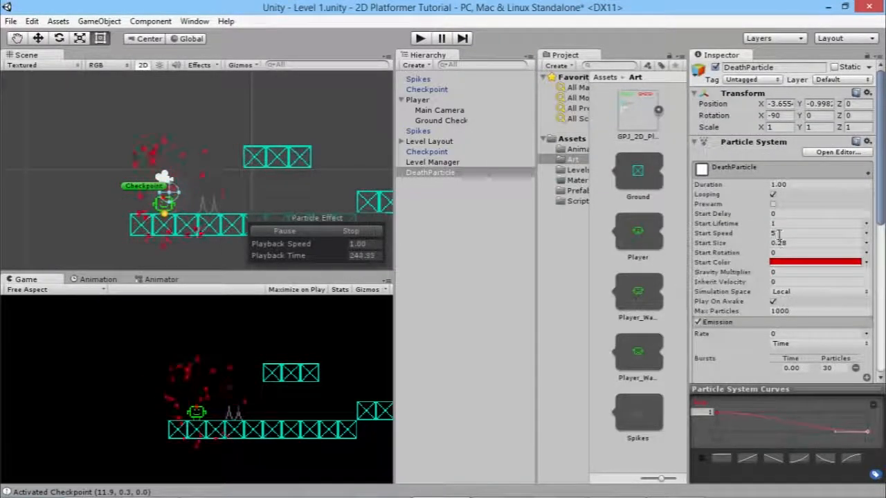
{"action": "left_click", "coordinate": [823, 234]}
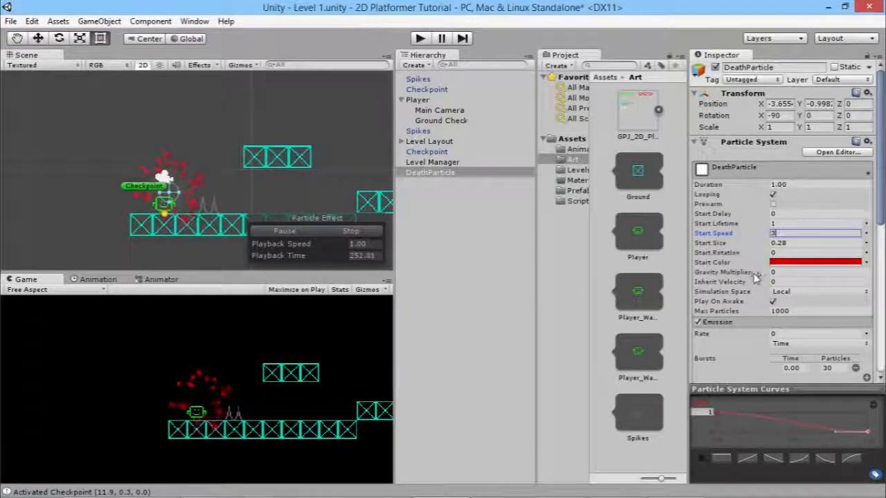
{"action": "left_click", "coordinate": [778, 271]}
{"action": "type", "text": "1"}
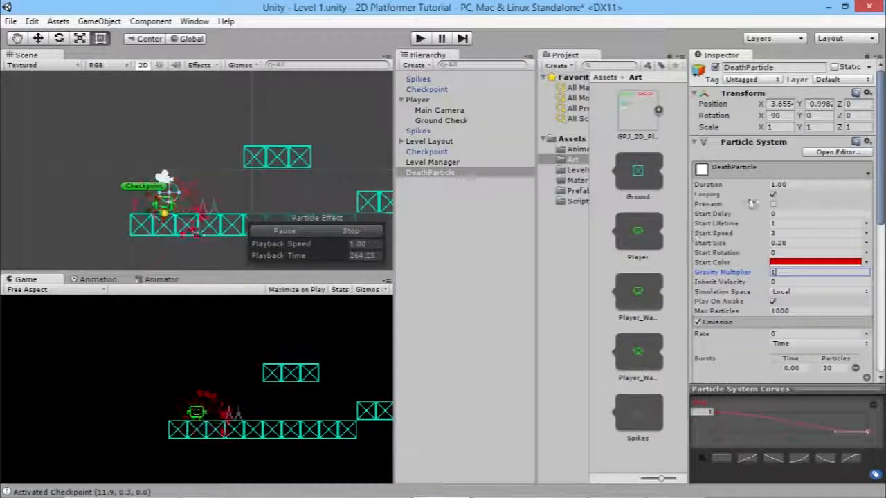
{"action": "left_click", "coordinate": [773, 195]}
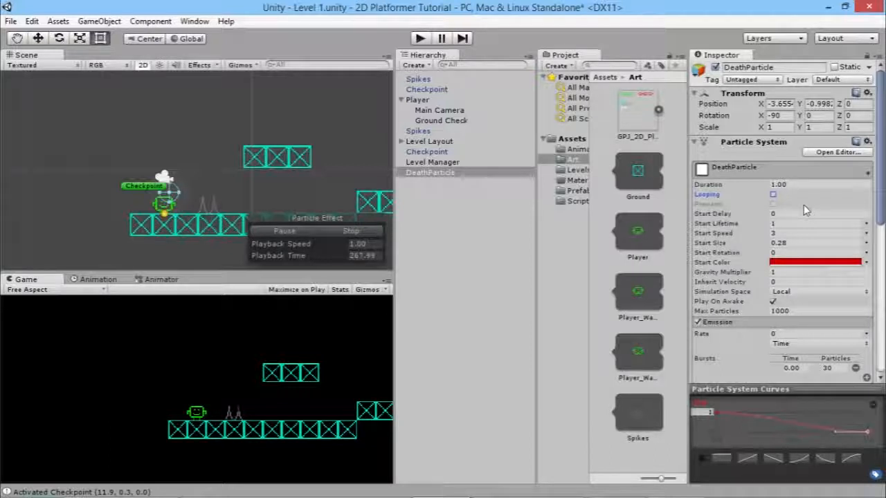
{"action": "left_click", "coordinate": [352, 232]}
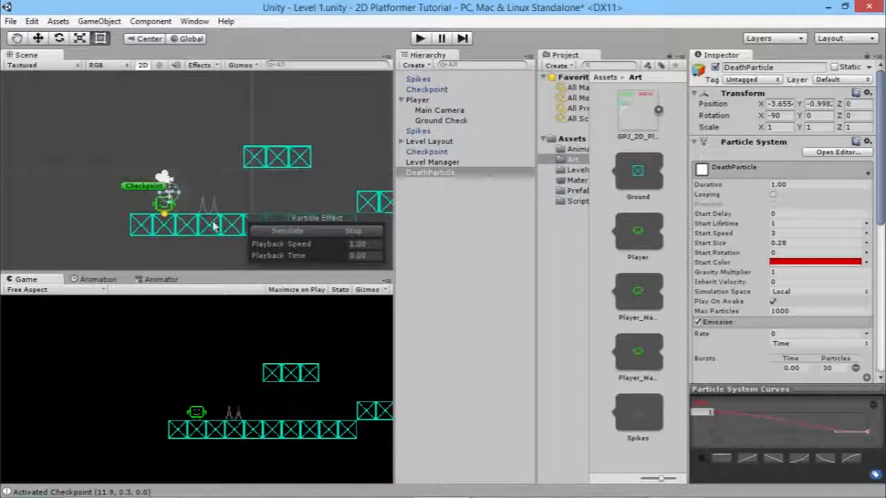
Duplicate DeathParticle, re-enable looping on the copy, and make its start colour bright green.
{"action": "left_click", "coordinate": [450, 175]}
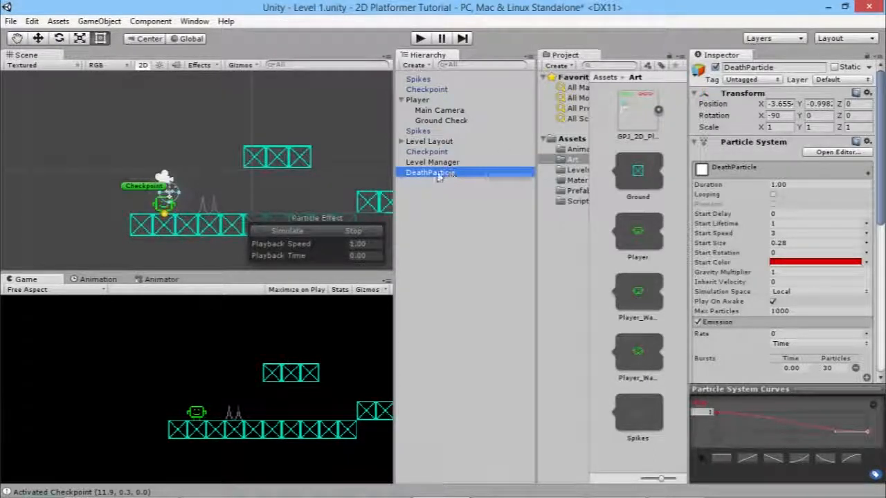
{"action": "key", "text": "ctrl+d"}
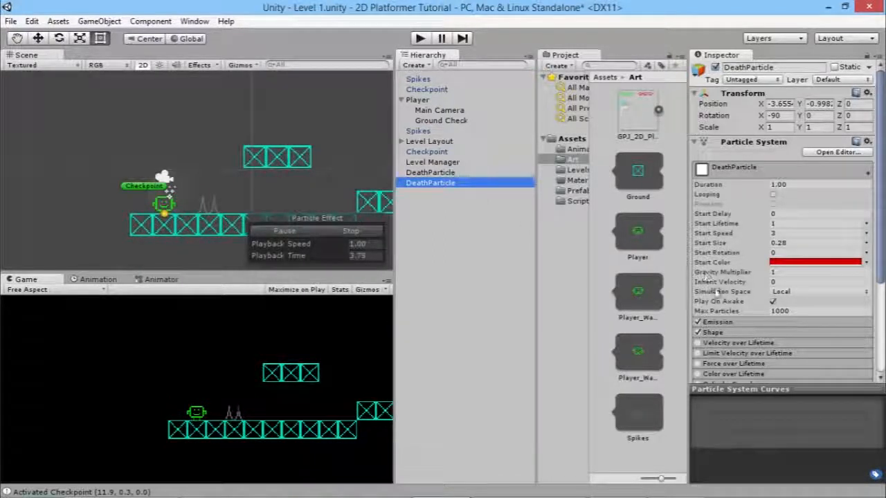
{"action": "left_click", "coordinate": [773, 194]}
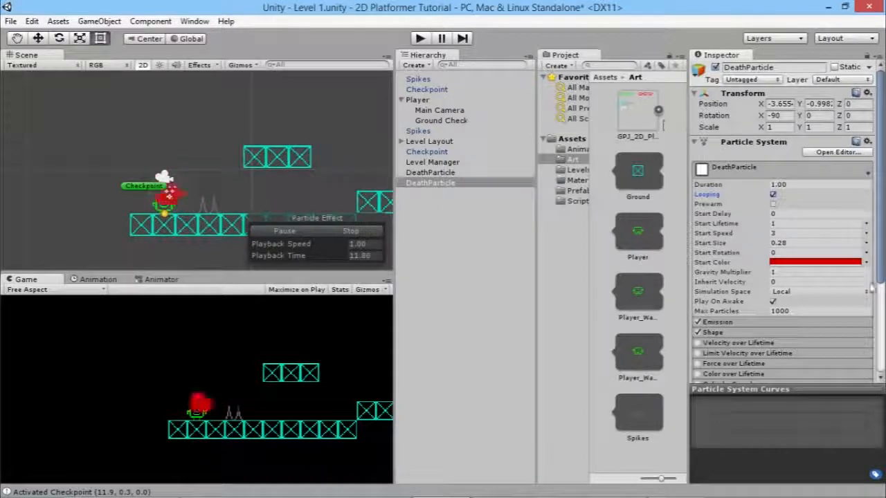
{"action": "left_click", "coordinate": [803, 262]}
{"action": "left_click", "coordinate": [577, 175]}
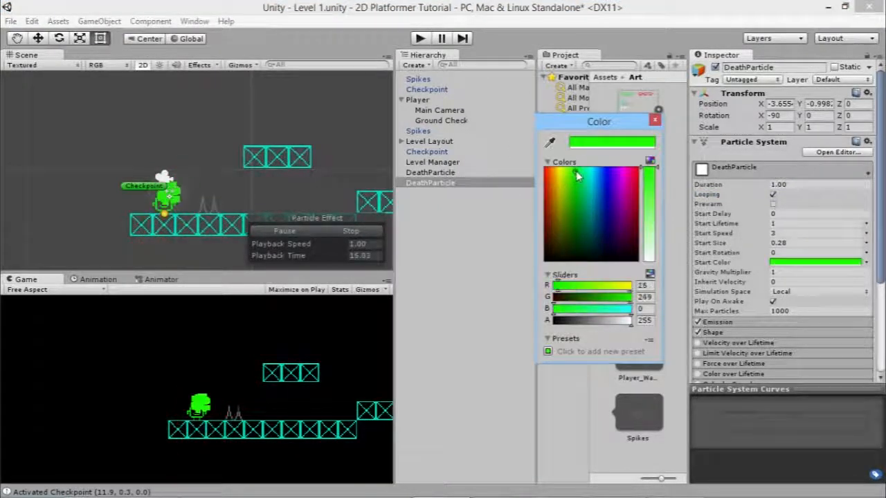
{"action": "left_click", "coordinate": [574, 176]}
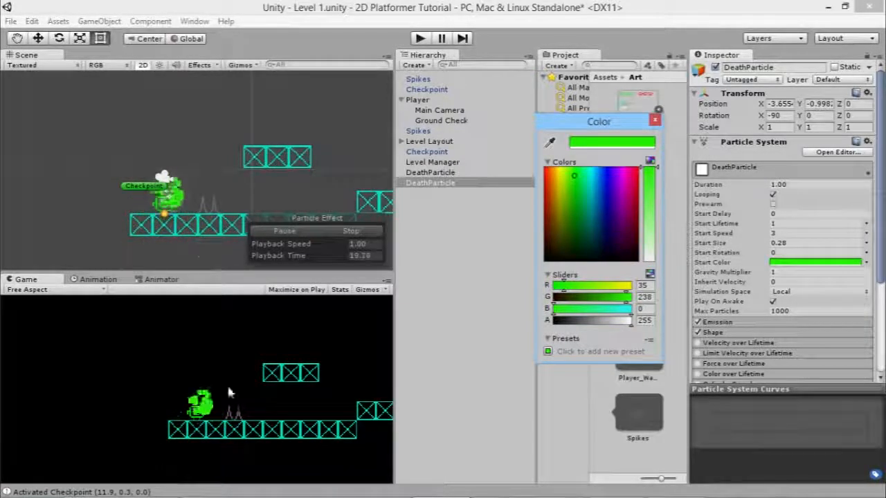
{"action": "left_click", "coordinate": [657, 121]}
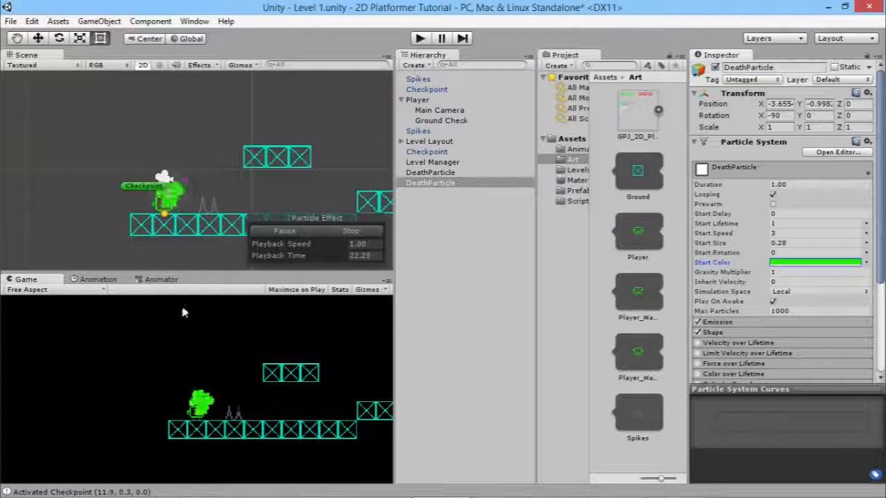
Set the Emission burst count to 10 particles.
{"action": "scroll", "coordinate": [782, 325], "scroll_direction": "down", "scroll_amount": 3}
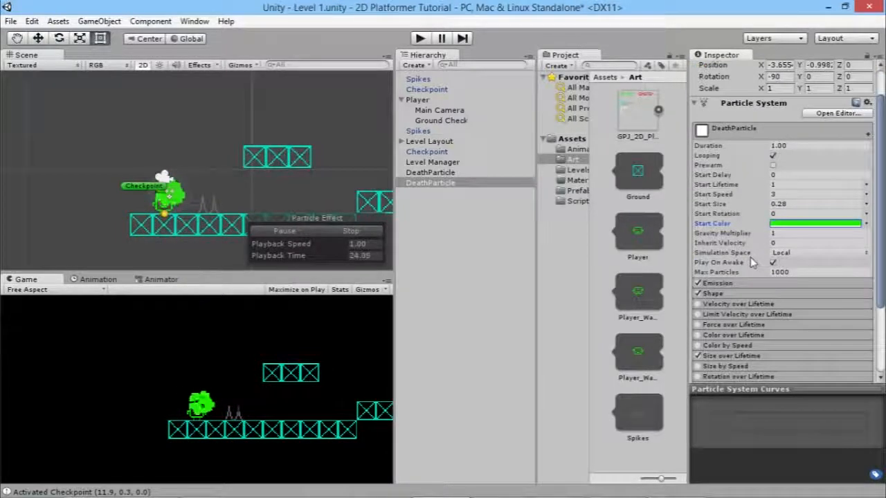
{"action": "left_click", "coordinate": [776, 245]}
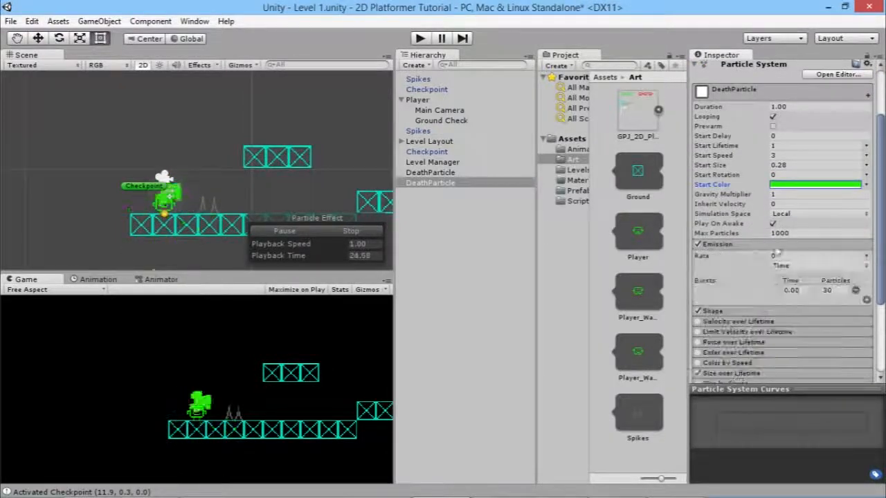
{"action": "left_click", "coordinate": [826, 291]}
{"action": "type", "text": "10"}
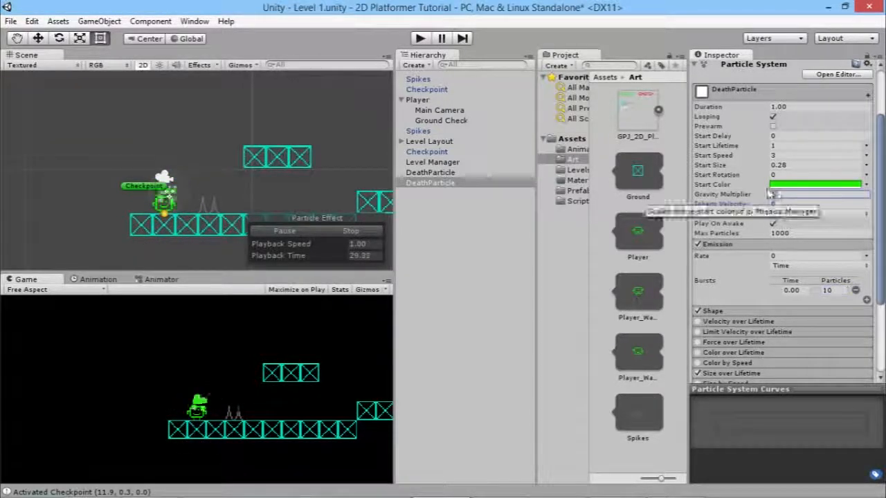
Set gravity multiplier 0, start lifetime 0.5 and start speed 1.5, and turn off looping.
{"action": "left_click", "coordinate": [789, 195]}
{"action": "type", "text": "0"}
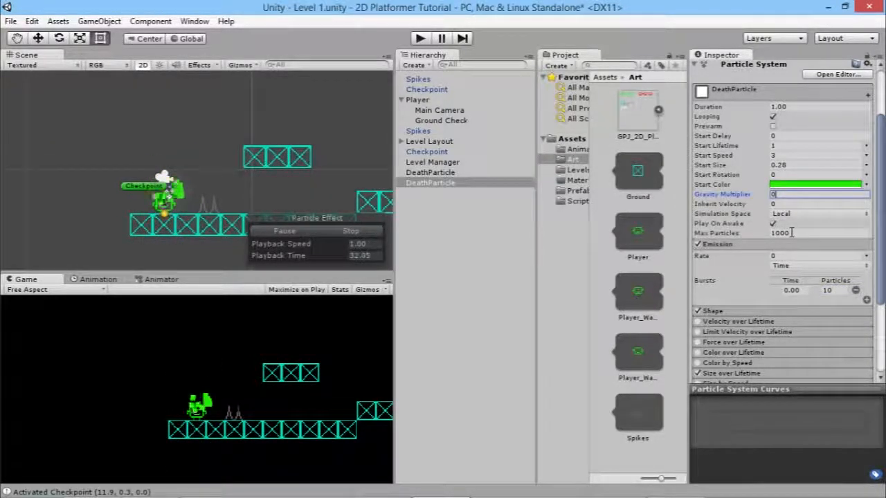
{"action": "left_click", "coordinate": [770, 146]}
{"action": "type", "text": "0.5"}
{"action": "left_click", "coordinate": [770, 155]}
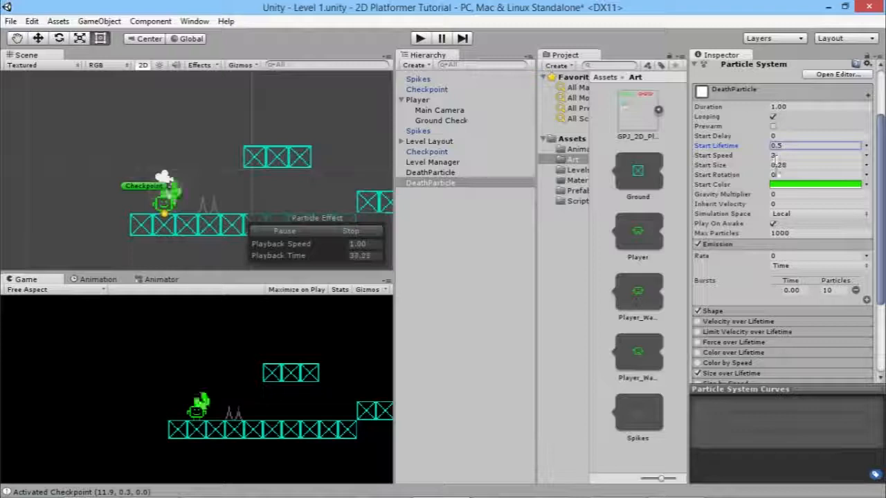
{"action": "type", "text": "1.5"}
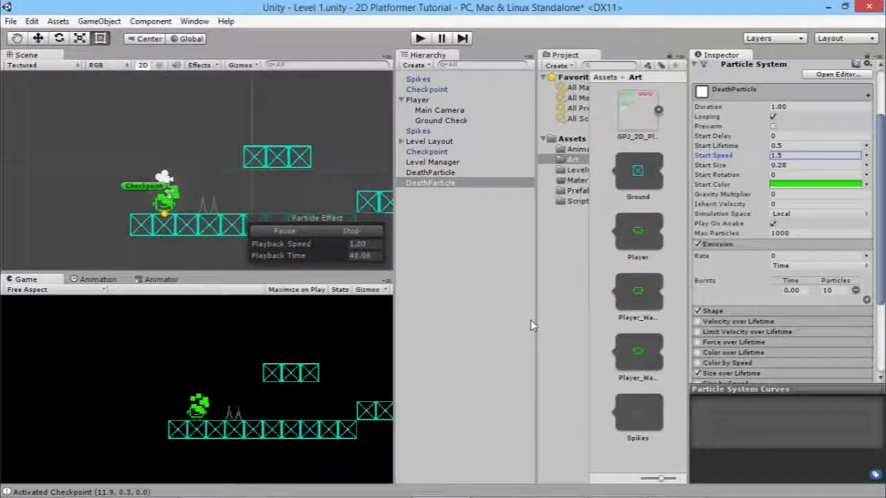
{"action": "left_click", "coordinate": [774, 117]}
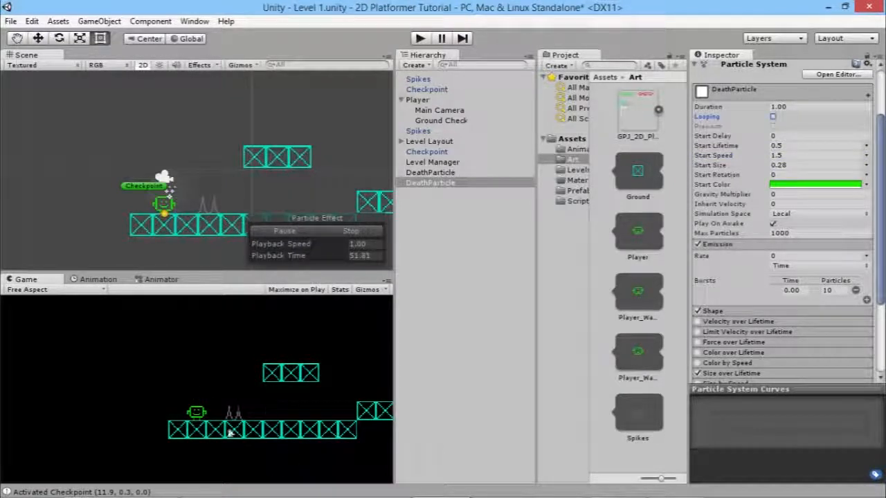
{"action": "left_click", "coordinate": [505, 239]}
{"action": "left_click", "coordinate": [422, 184]}
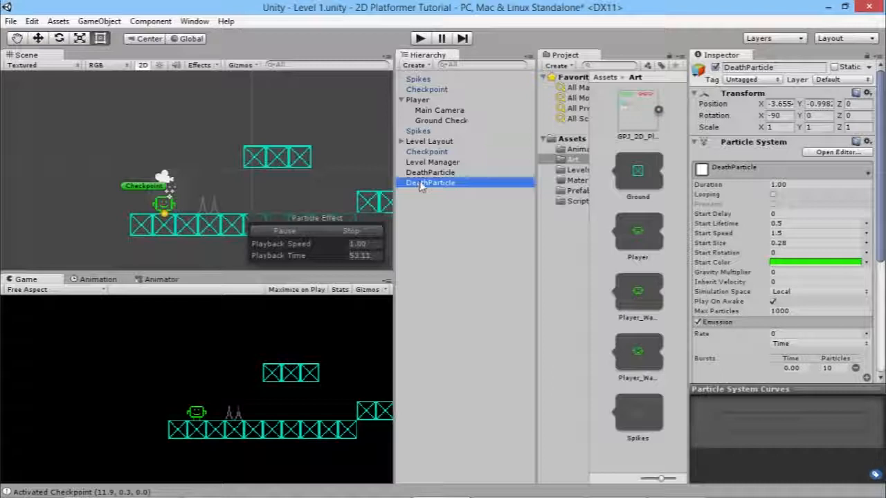
Rename the DeathParticle copy to RespawnParticle.
{"action": "left_click", "coordinate": [421, 185]}
{"action": "type", "text": "Resp"}
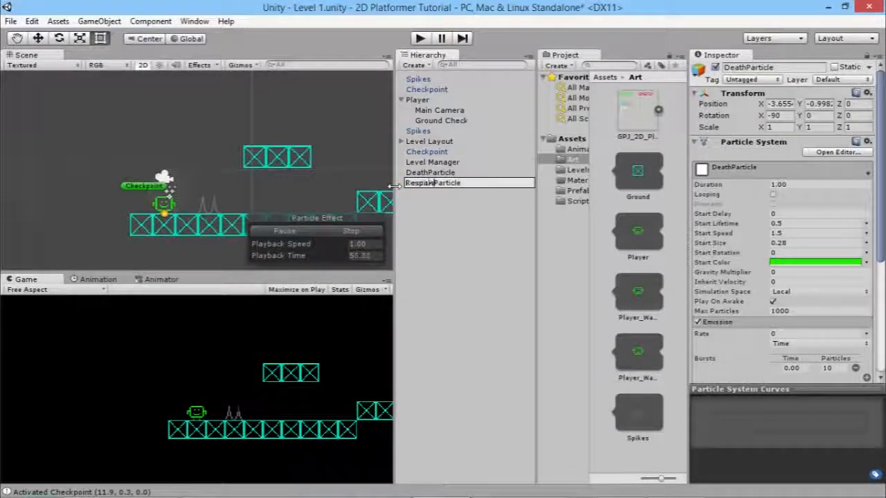
{"action": "type", "text": "awn"}
{"action": "key", "text": "Return"}
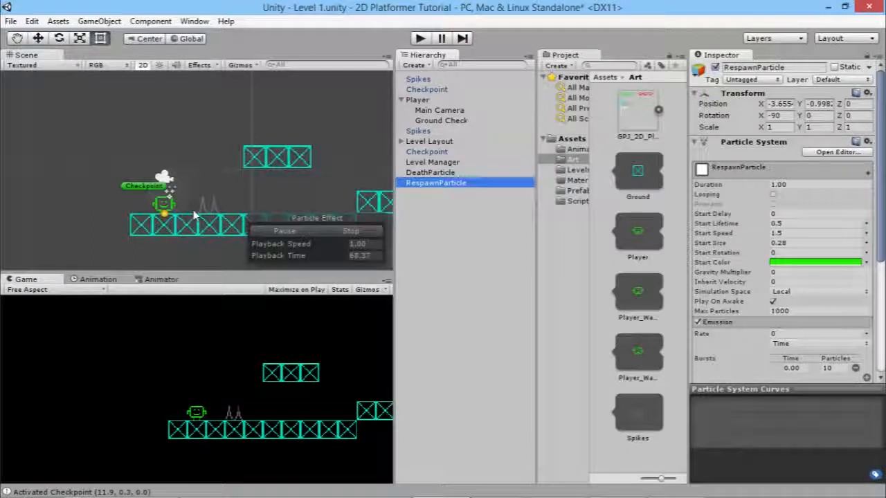
Stop the particle preview and select the LevelManager script in Assets/Scripts.
{"action": "left_click", "coordinate": [352, 231]}
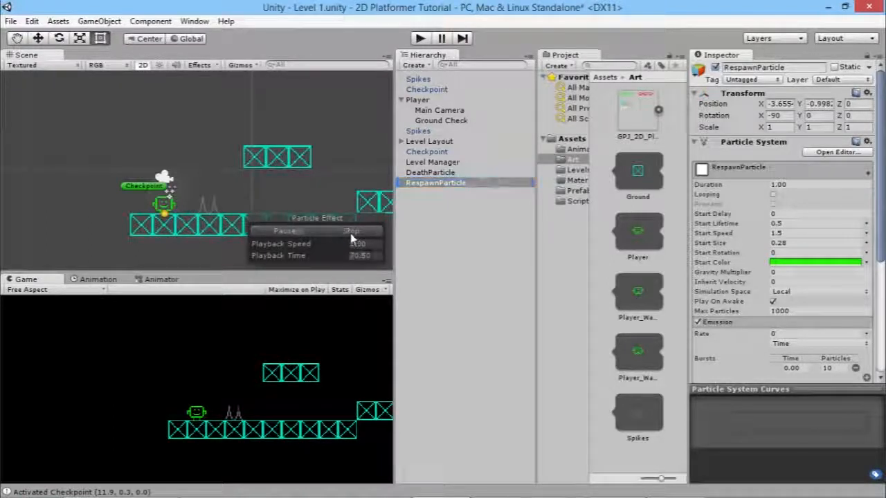
{"action": "left_click", "coordinate": [576, 200]}
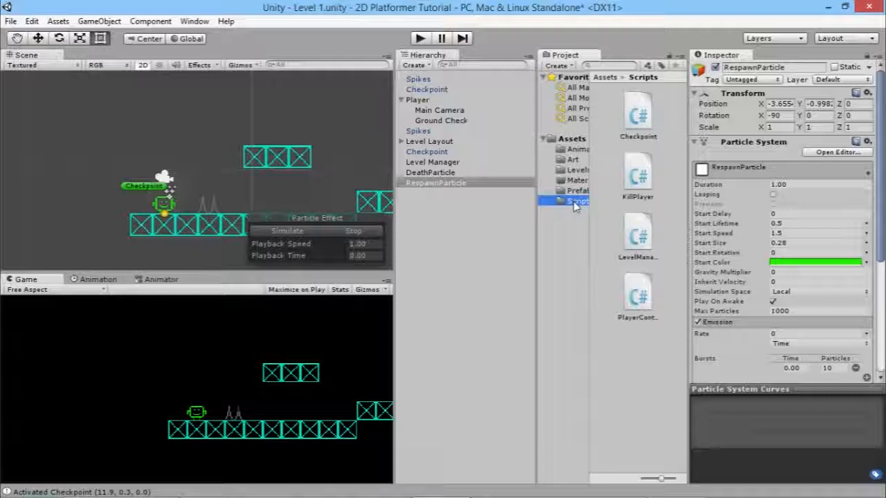
{"action": "left_click", "coordinate": [635, 241]}
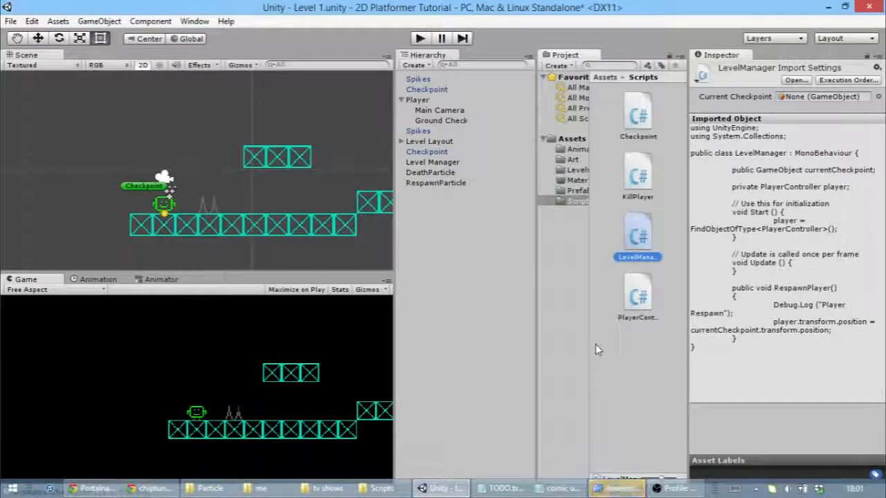
Declare public GameObject fields deathParticle and respawnParticle below the player field in LevelManager.cs.
{"action": "left_click", "coordinate": [601, 489]}
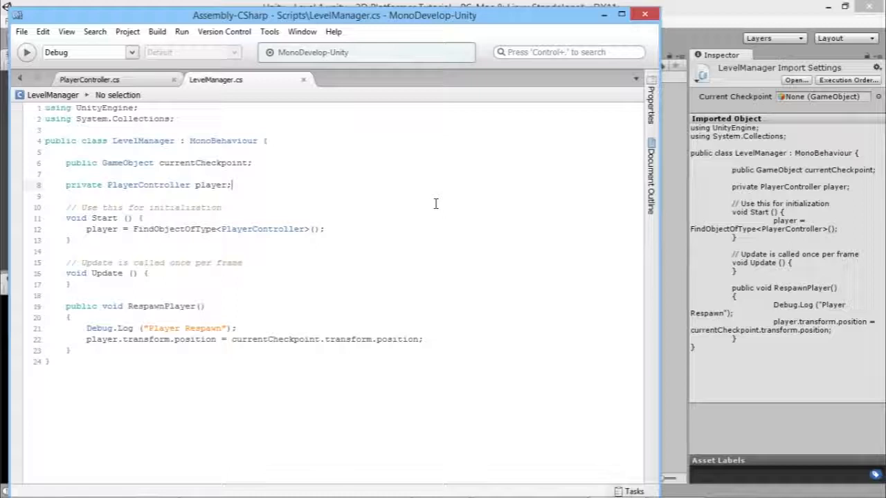
{"action": "key", "text": "Return"}
{"action": "key", "text": "Return"}
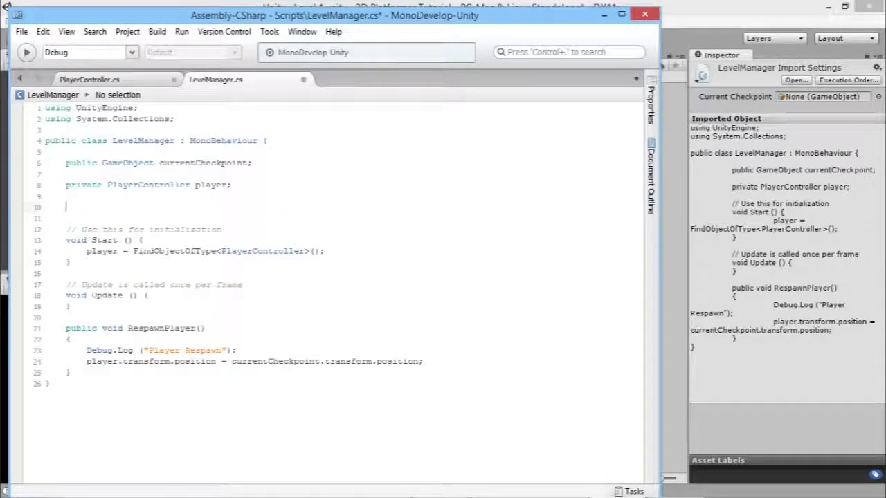
{"action": "type", "text": "pub"}
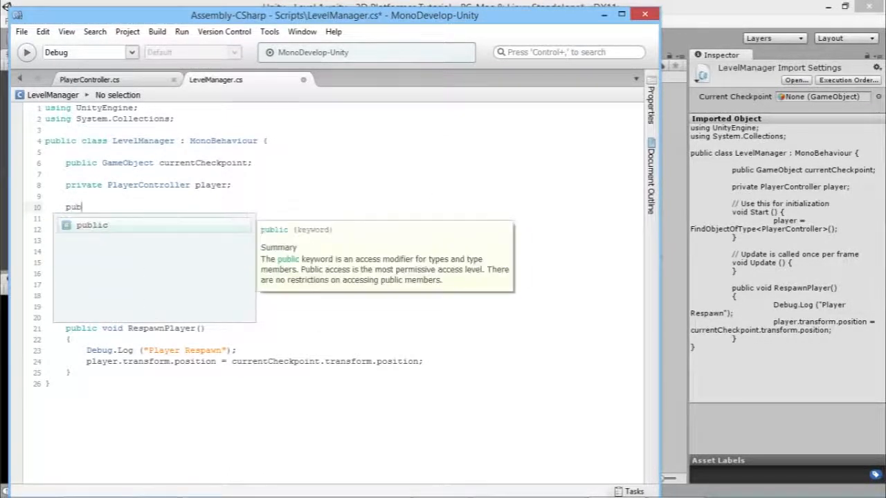
{"action": "type", "text": "lic "}
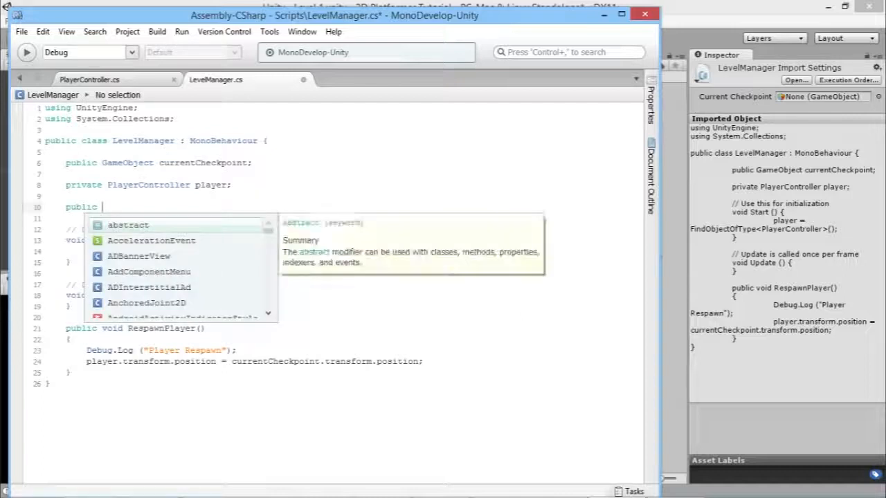
{"action": "type", "text": "Game"}
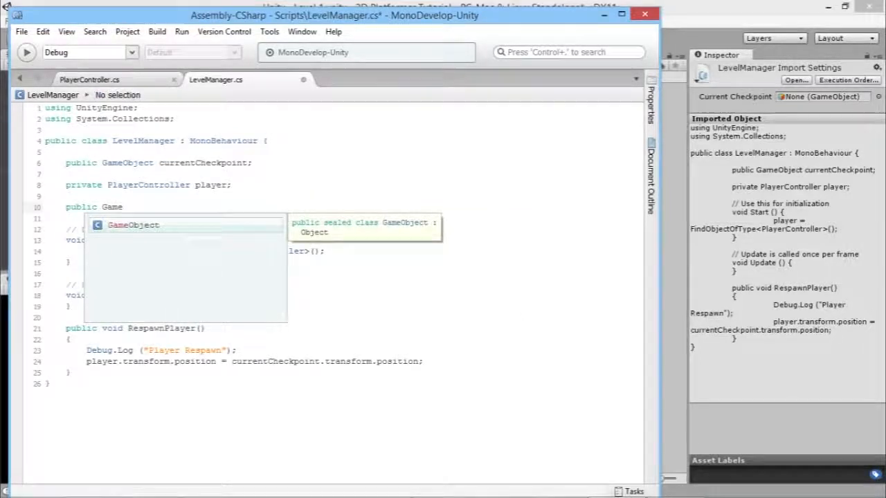
{"action": "key", "text": "Return"}
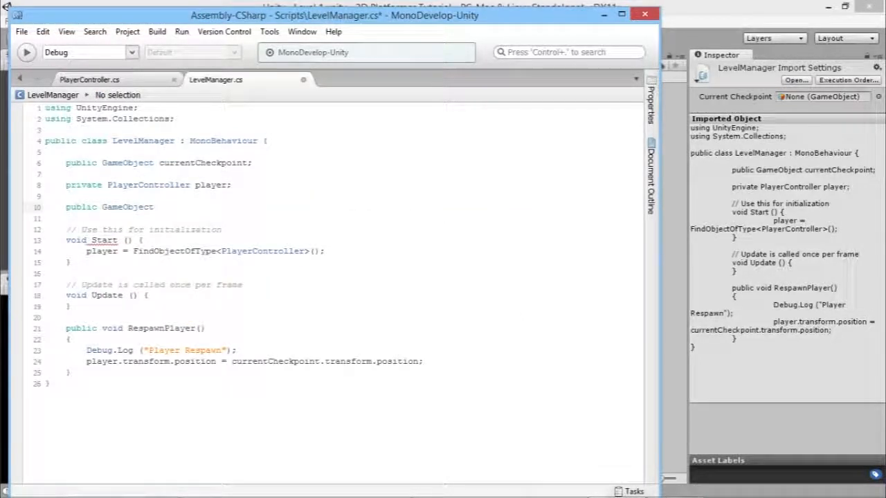
{"action": "type", "text": "death"}
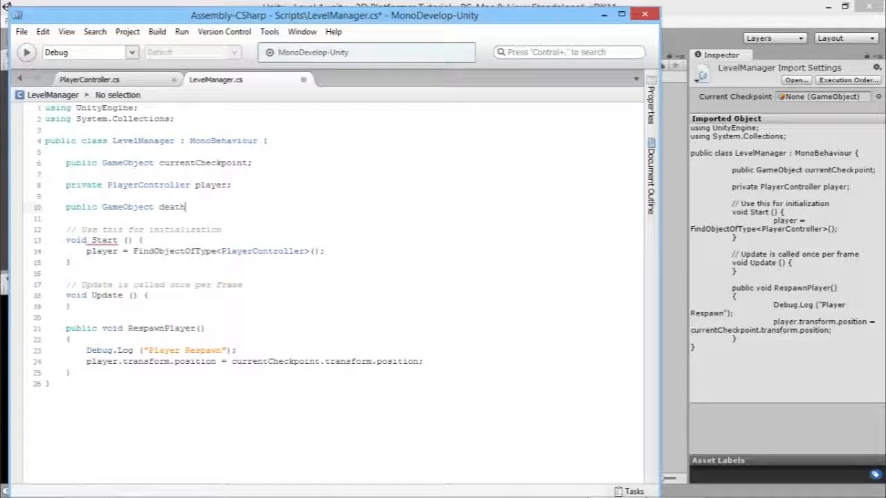
{"action": "type", "text": "Particle;"}
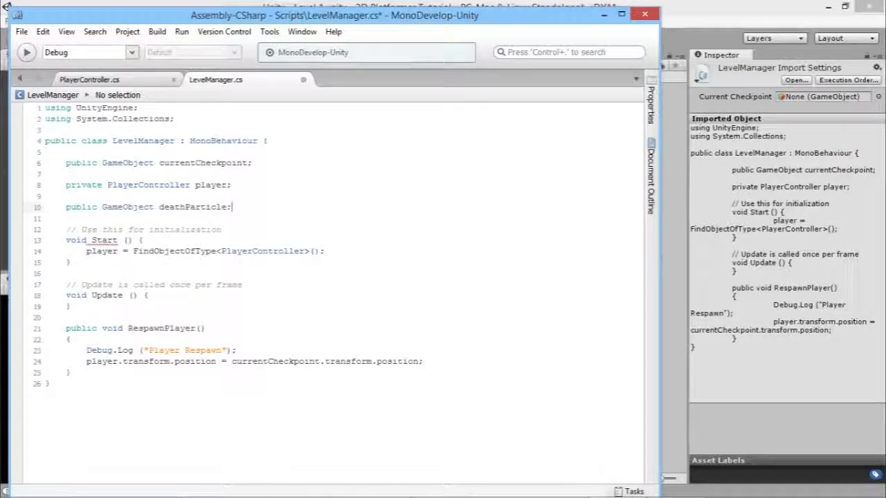
{"action": "key", "text": "Return"}
{"action": "type", "text": "public "}
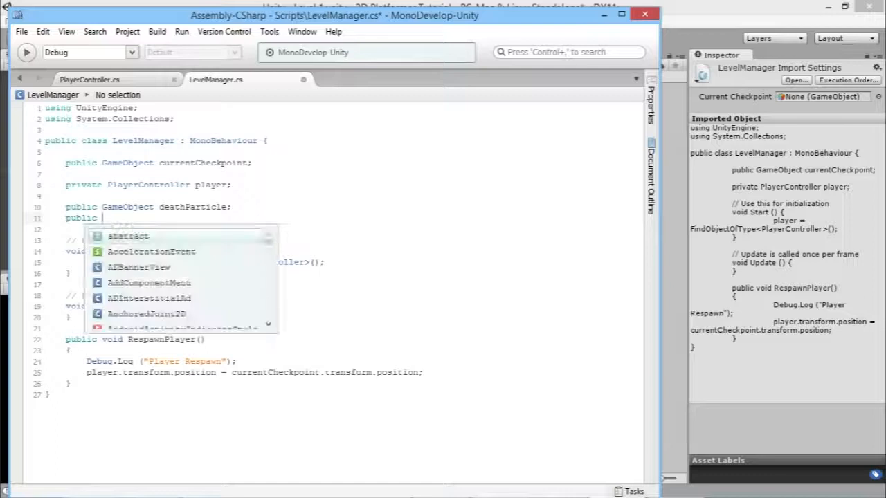
{"action": "type", "text": "Gameobject"}
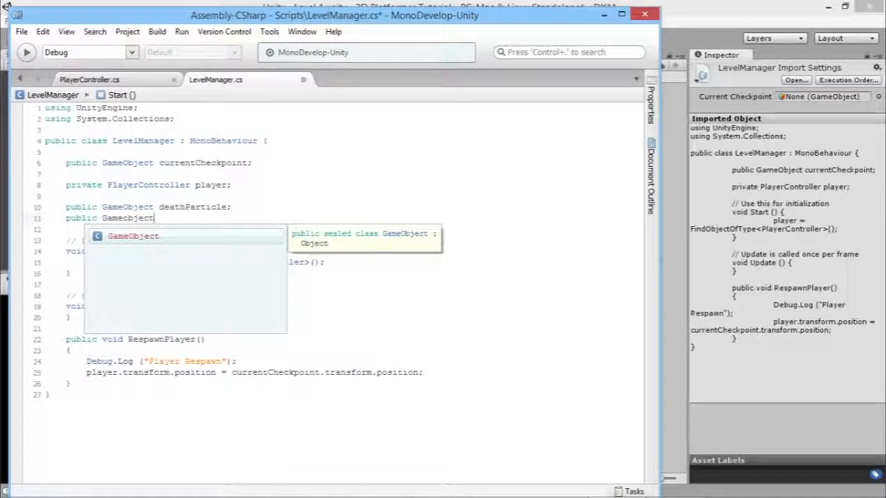
{"action": "key", "text": "Return"}
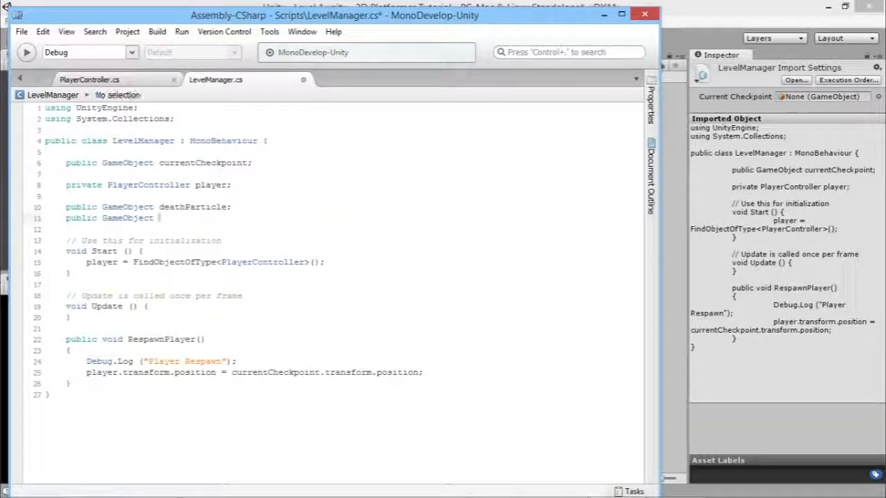
{"action": "type", "text": "respawn"}
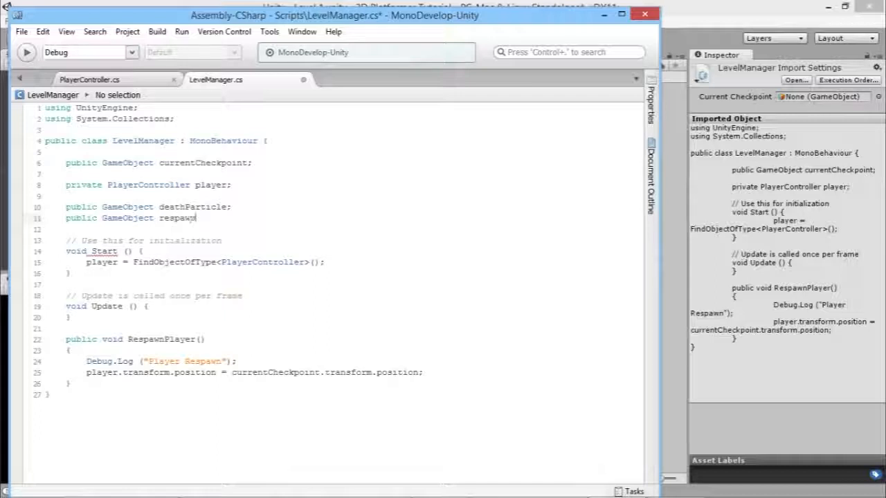
{"action": "type", "text": "Particle;"}
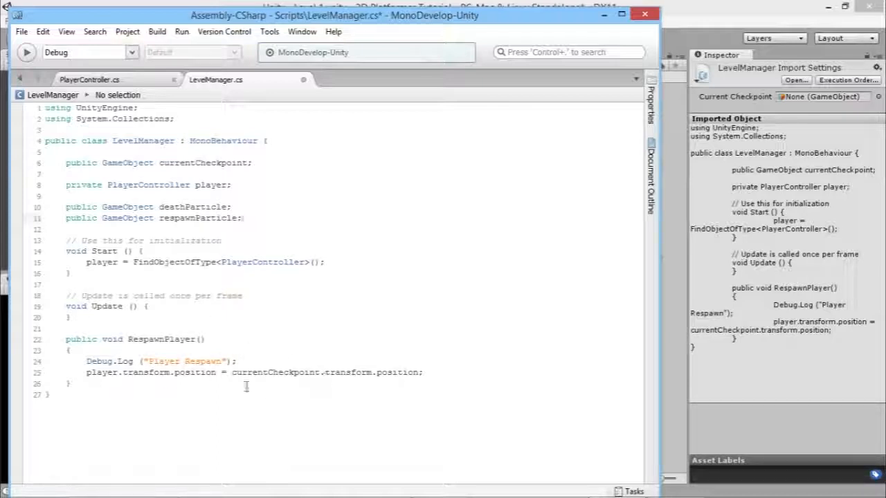
Insert a new first line in RespawnPlayer beginning an Instantiate call.
{"action": "left_click_drag", "start_coordinate": [93, 375], "coordinate": [423, 374]}
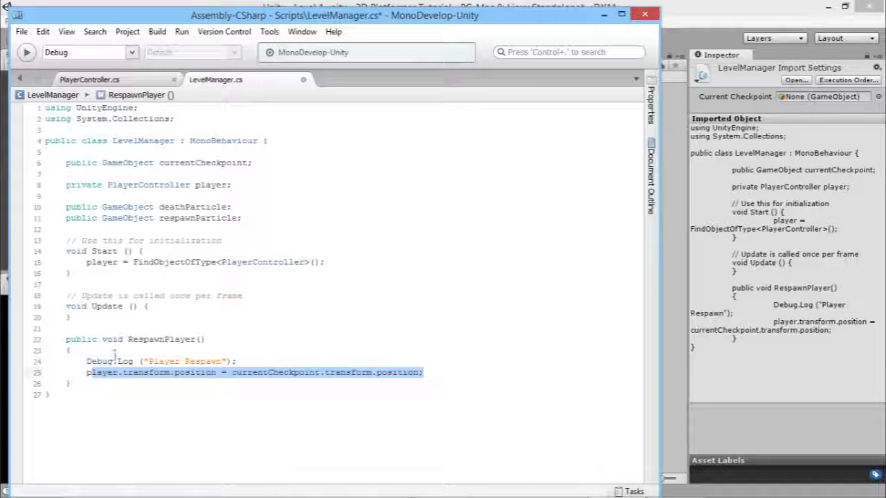
{"action": "left_click_drag", "start_coordinate": [87, 374], "coordinate": [419, 374]}
{"action": "left_click", "coordinate": [426, 372]}
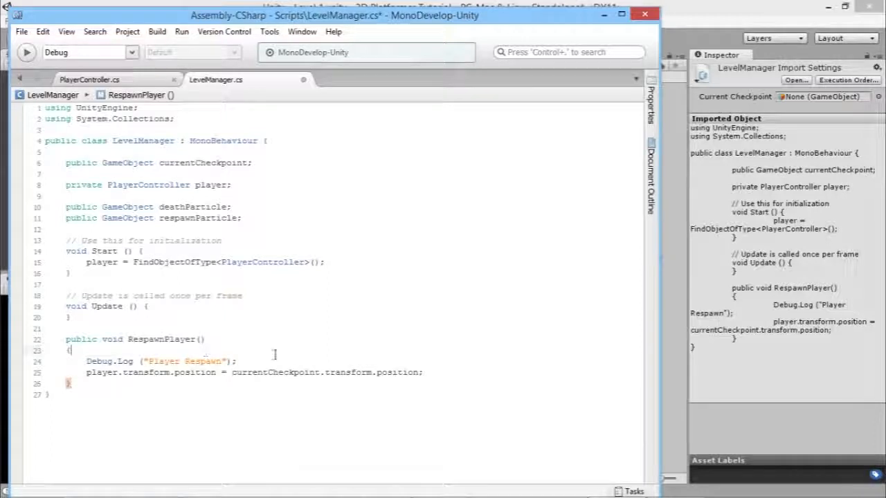
{"action": "left_click", "coordinate": [206, 351]}
{"action": "key", "text": "Return"}
{"action": "type", "text": "Instani"}
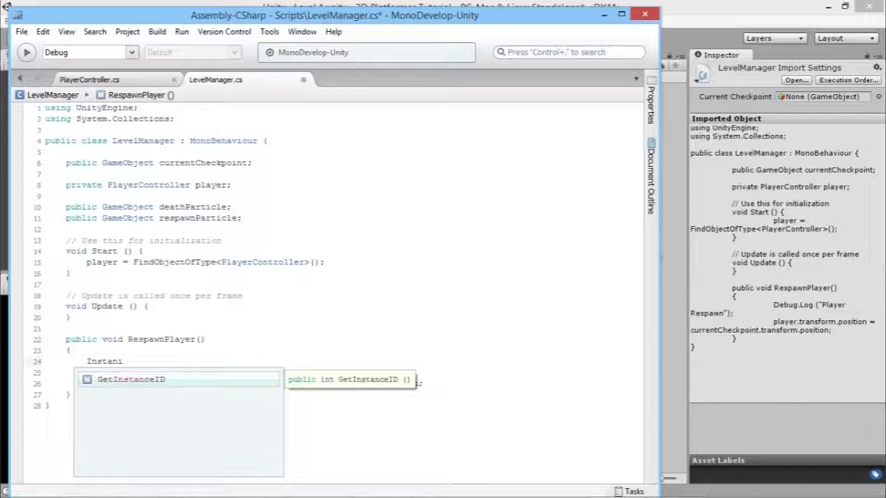
{"action": "key", "text": "BackSpace"}
{"action": "type", "text": "tiate"}
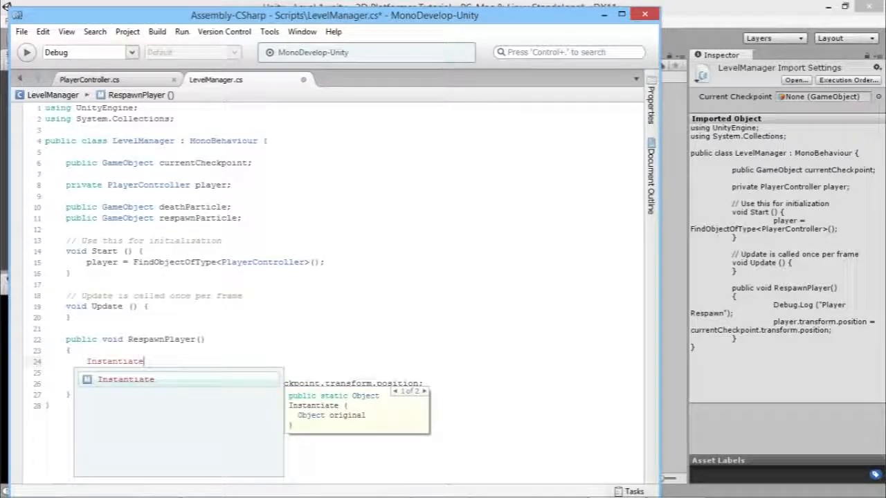
{"action": "type", "text": " ("}
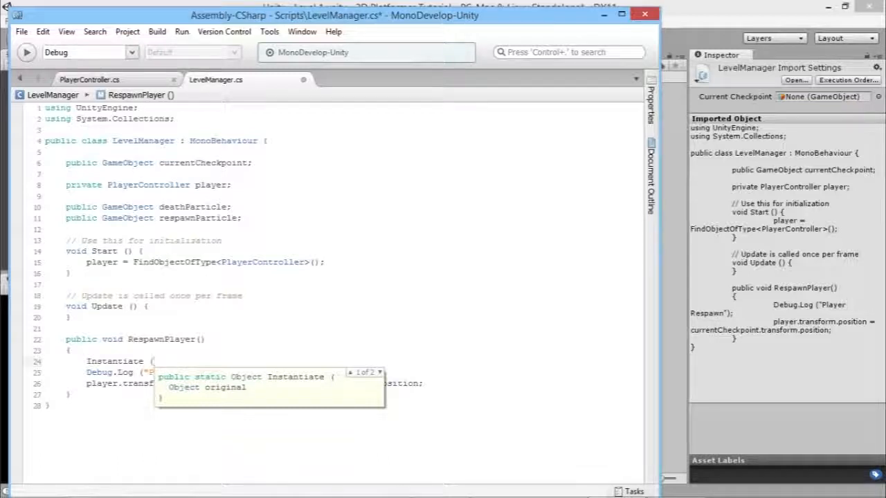
Pass deathParticle, player.transform.position and player.transform.rotation to Instantiate; add a line after the checkpoint move.
{"action": "type", "text": "dea"}
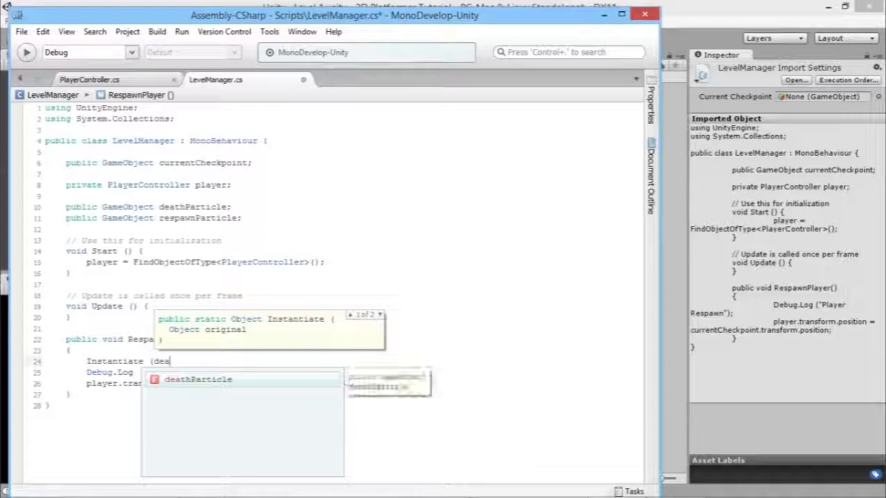
{"action": "type", "text": "thParticle"}
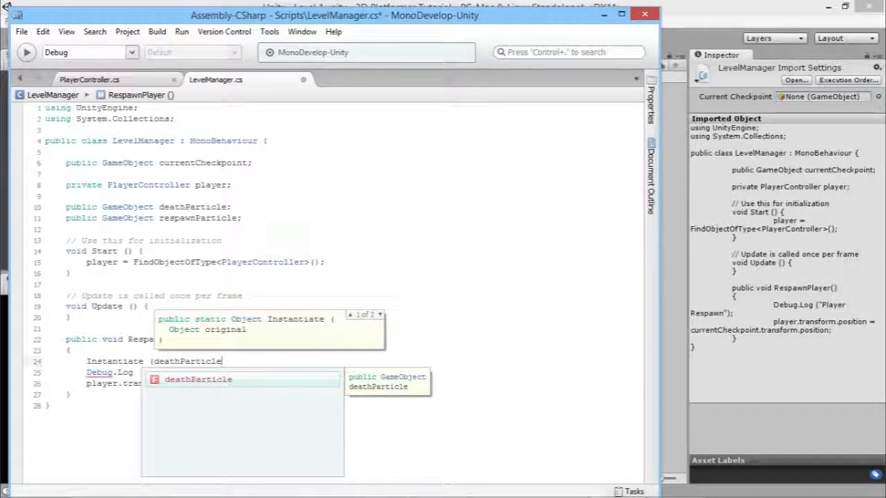
{"action": "type", "text": ","}
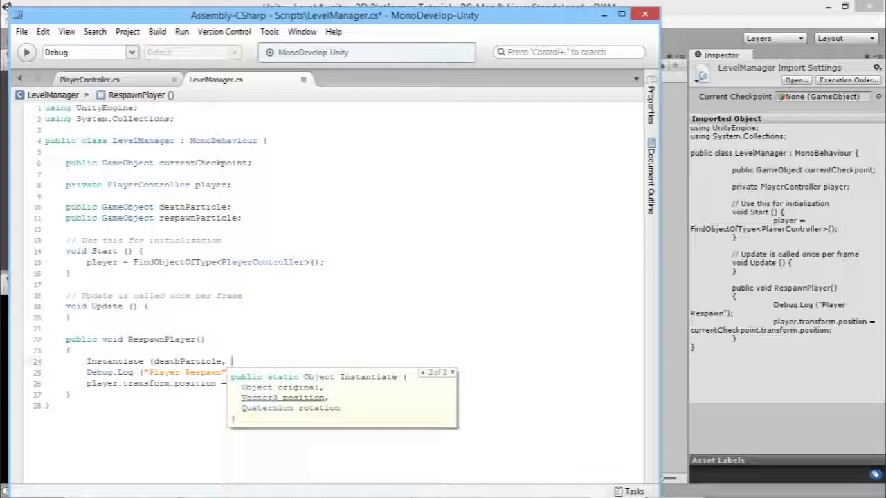
{"action": "type", "text": " player"}
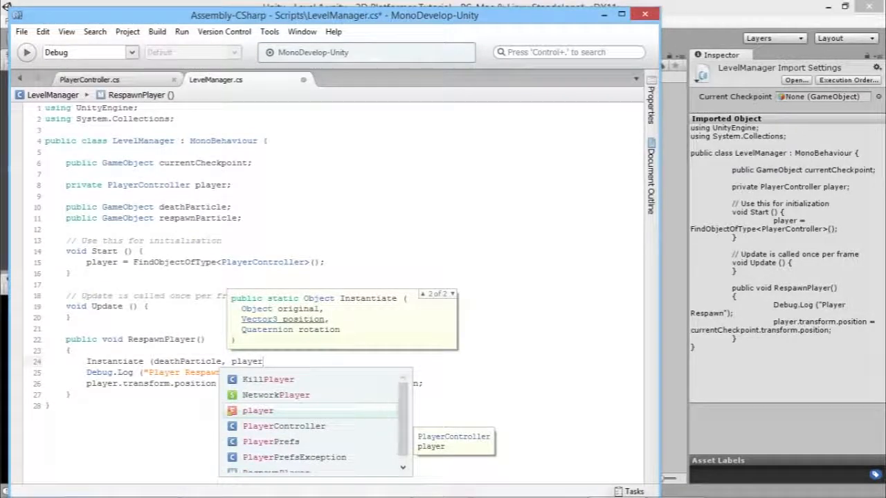
{"action": "type", "text": ".transform"}
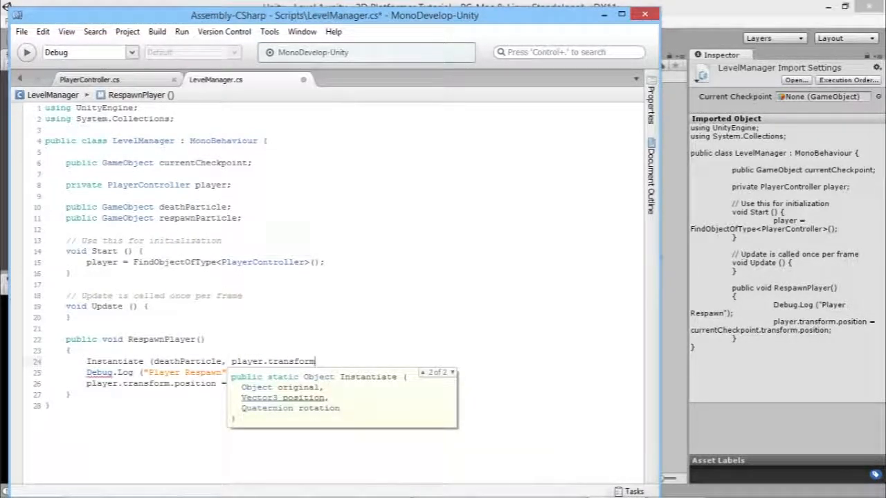
{"action": "type", "text": ".position"}
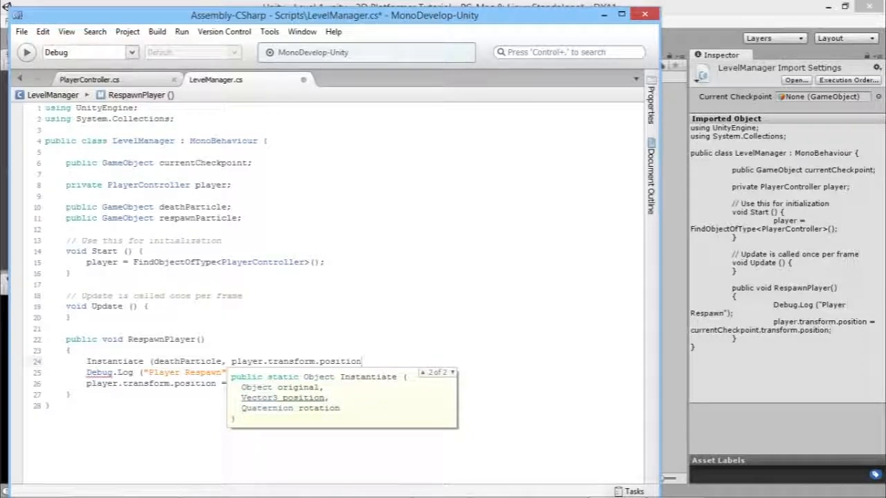
{"action": "type", "text": ", "}
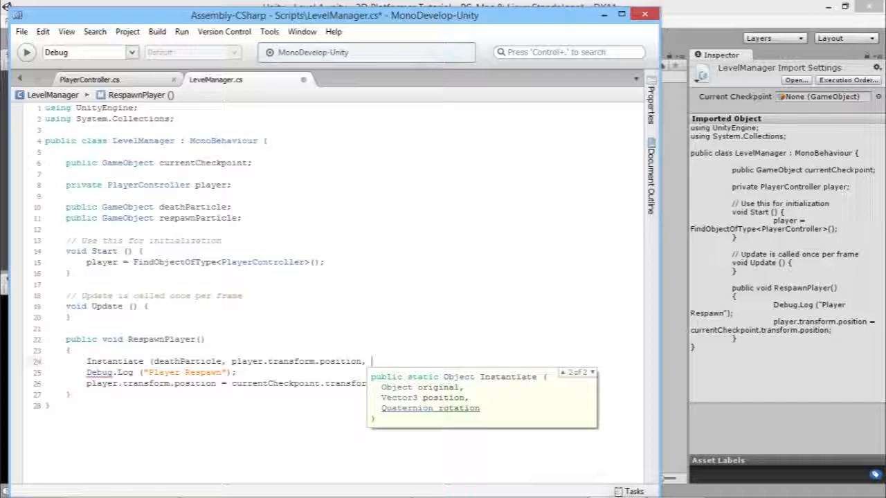
{"action": "type", "text": "pla"}
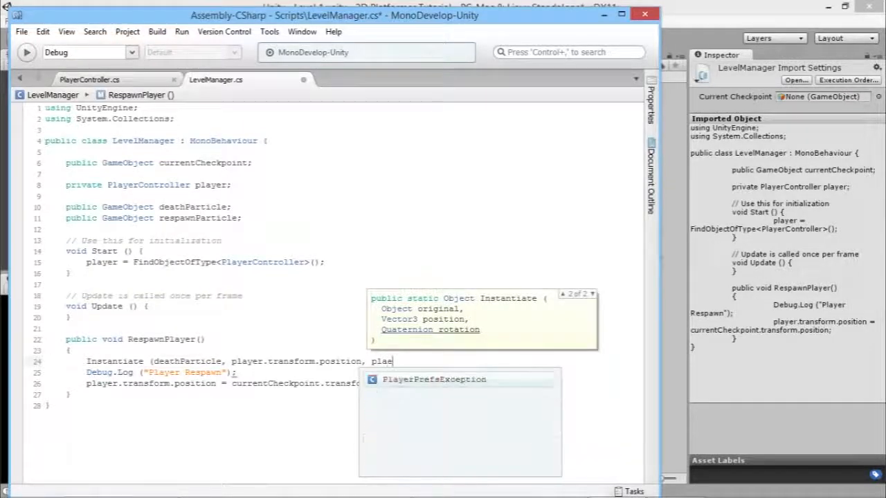
{"action": "type", "text": "yer.trans"}
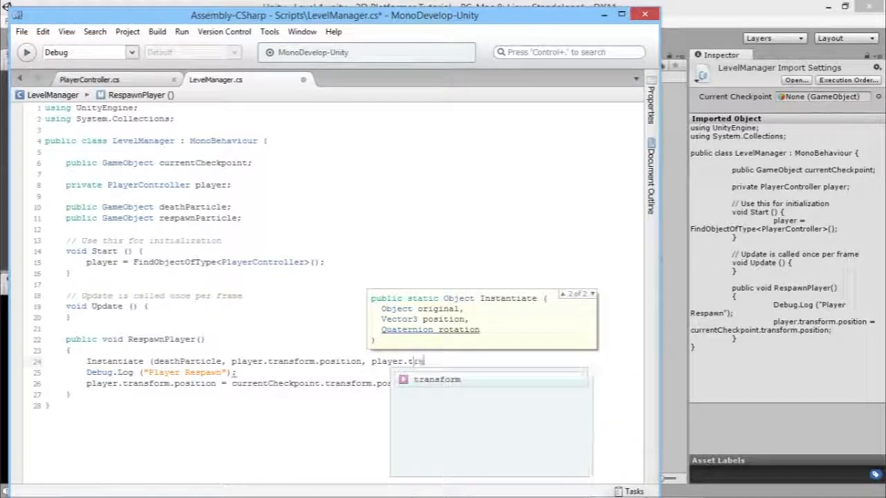
{"action": "type", "text": "form."}
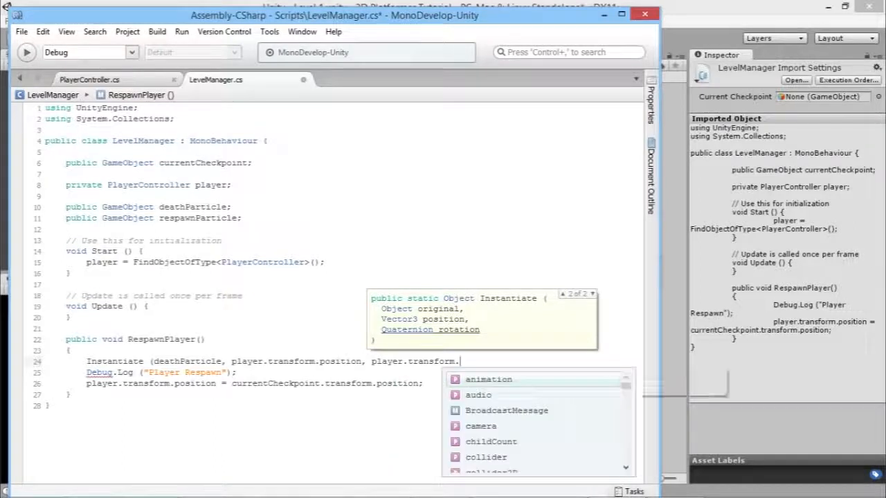
{"action": "type", "text": "rotation"}
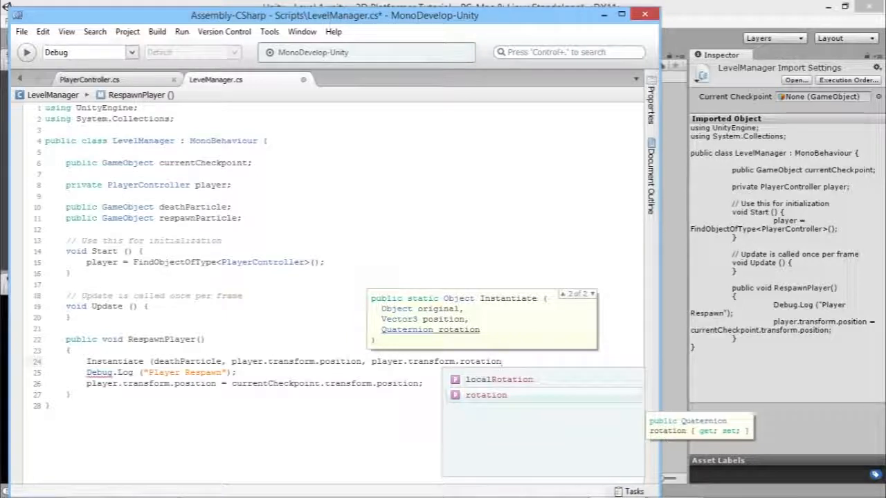
{"action": "type", "text": ");"}
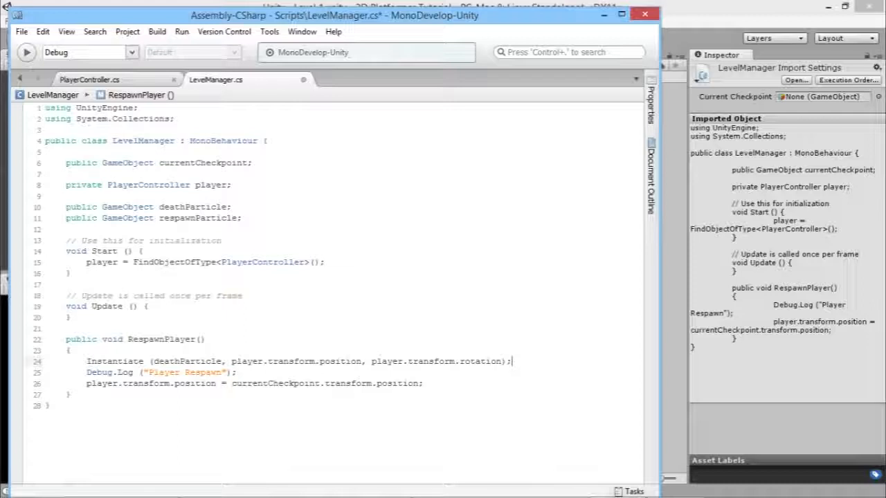
{"action": "left_click", "coordinate": [424, 384]}
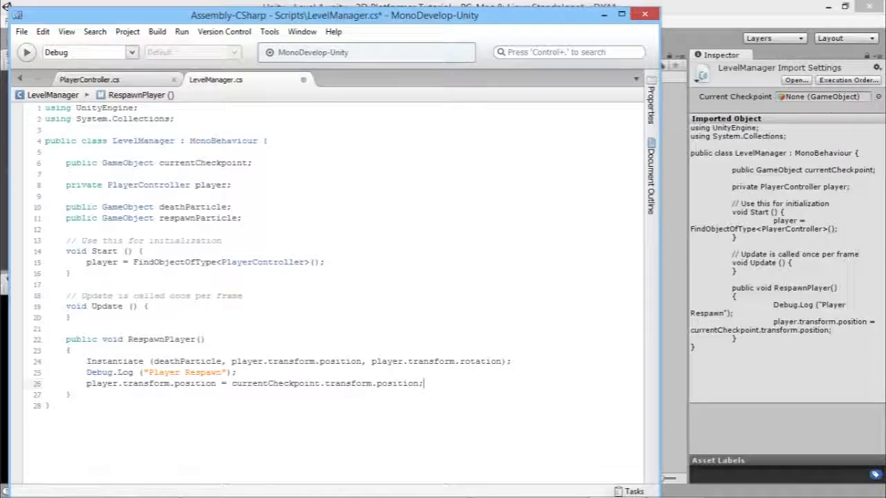
{"action": "key", "text": "Return"}
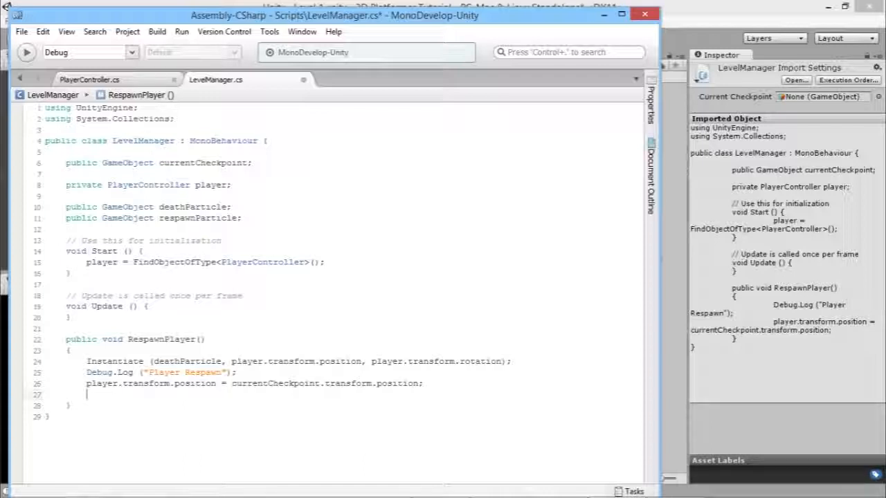
Instantiate respawnParticle at currentCheckpoint's position and rotation on line 27, then save with converted line endings.
{"action": "left_click", "coordinate": [50, 416]}
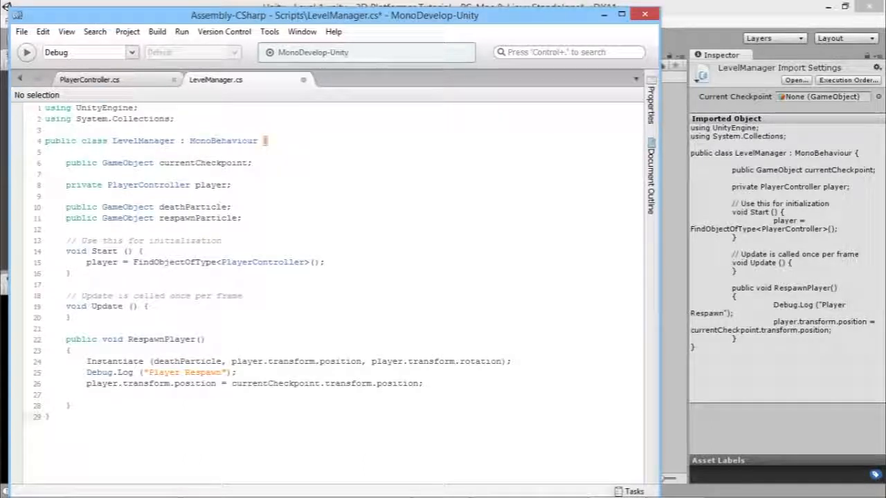
{"action": "left_click", "coordinate": [86, 394]}
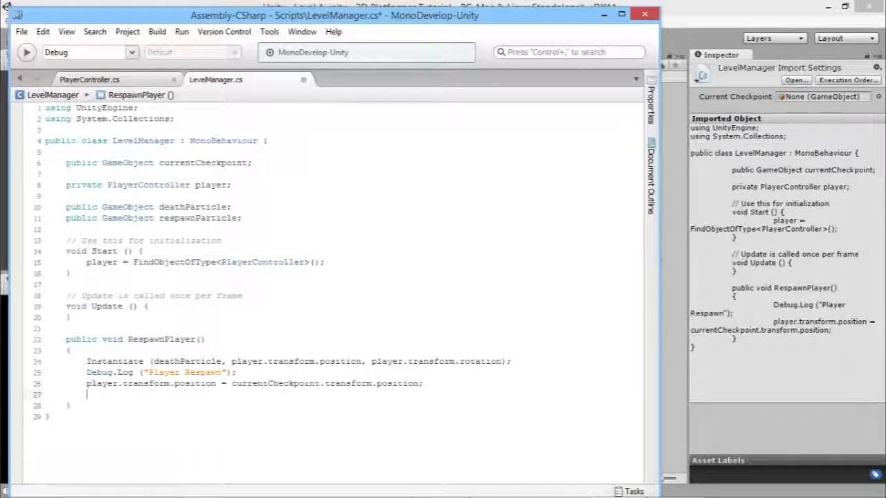
{"action": "type", "text": "Ins"}
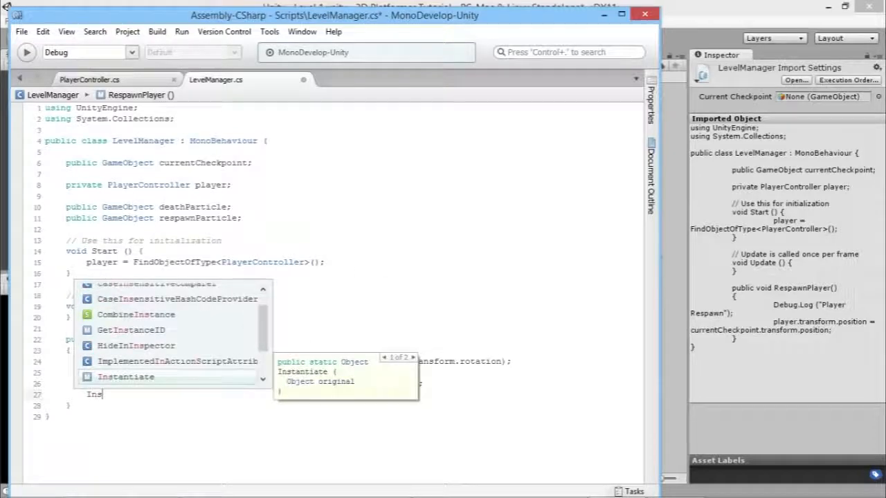
{"action": "type", "text": "tantiate("}
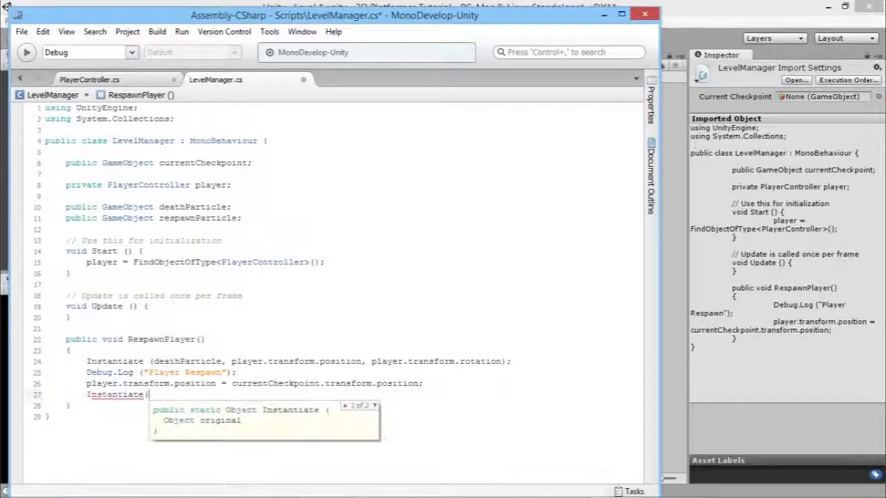
{"action": "type", "text": "res"}
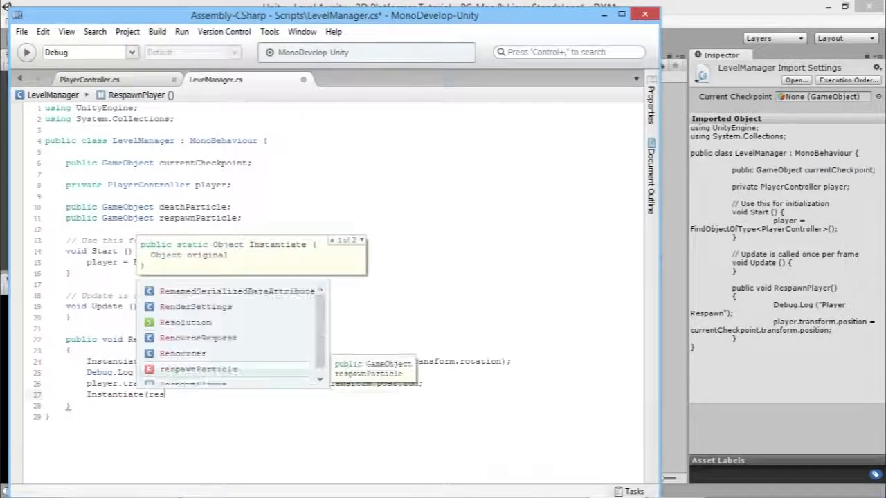
{"action": "type", "text": "pownPar"}
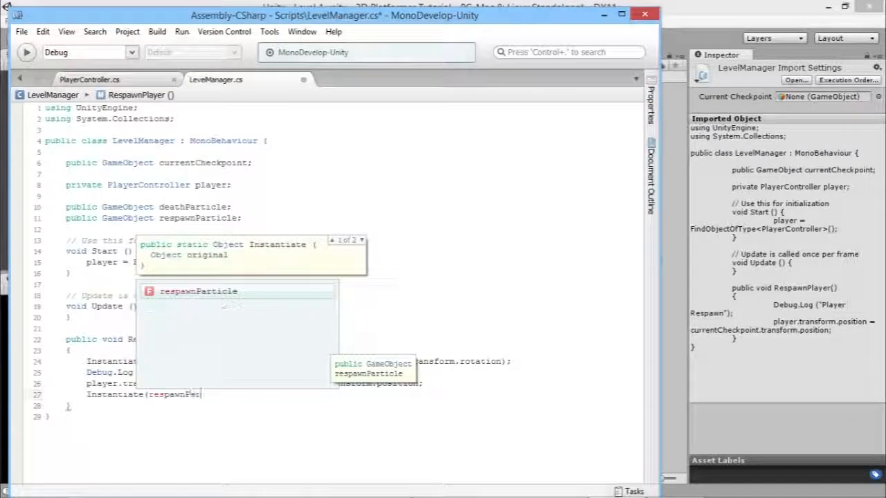
{"action": "type", "text": "ticle,"}
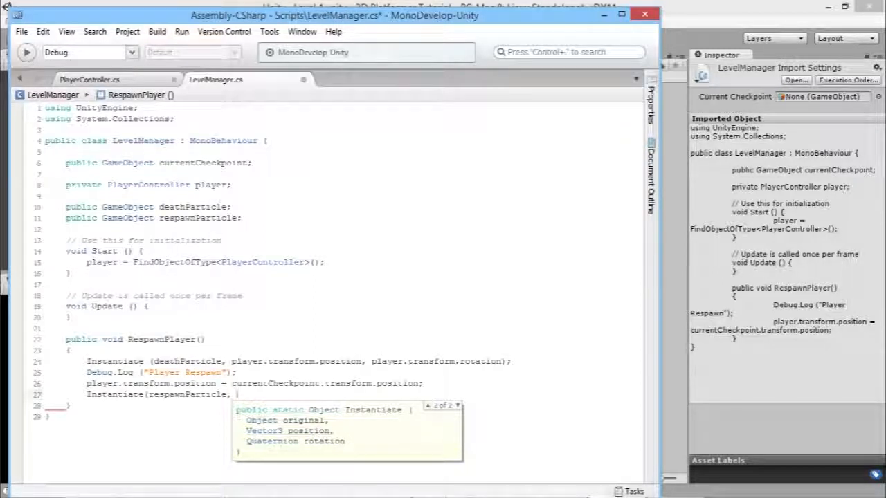
{"action": "type", "text": "curre"}
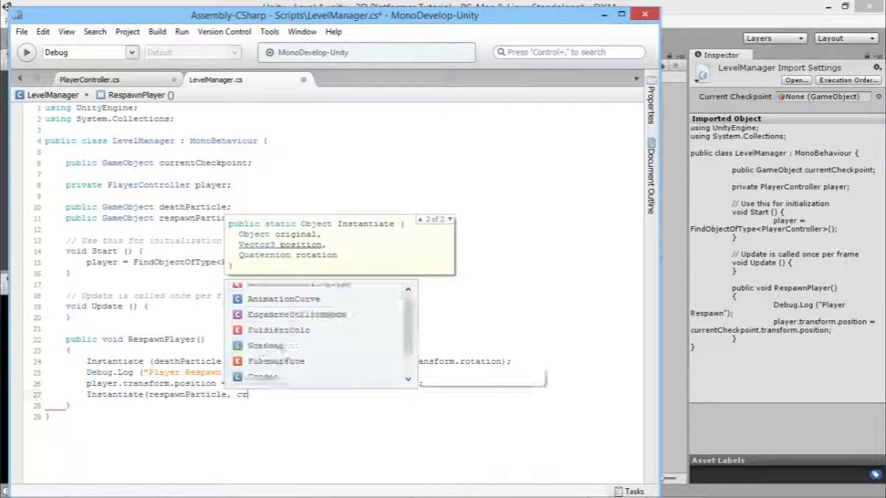
{"action": "type", "text": "ntCheckpoint."}
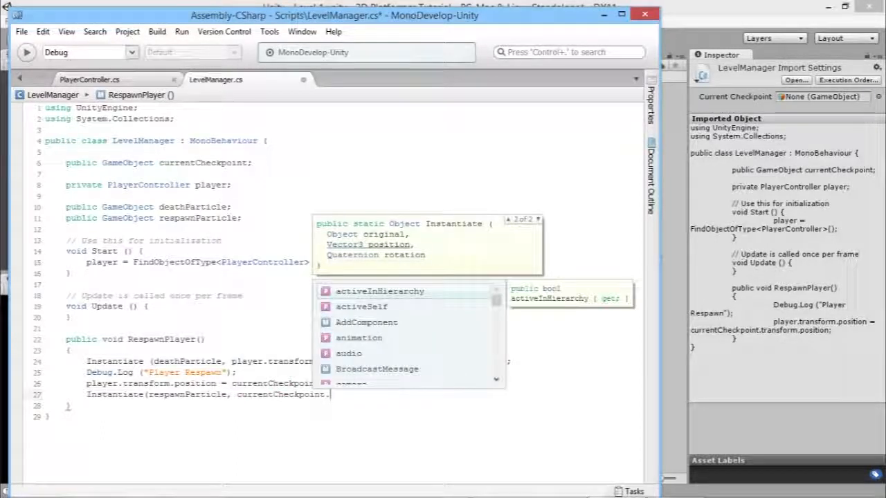
{"action": "type", "text": "transform.posit"}
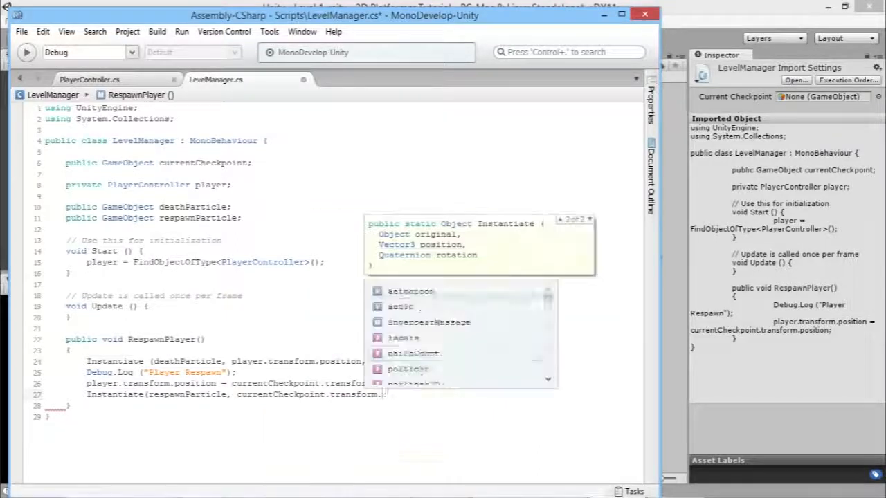
{"action": "type", "text": "ion, "}
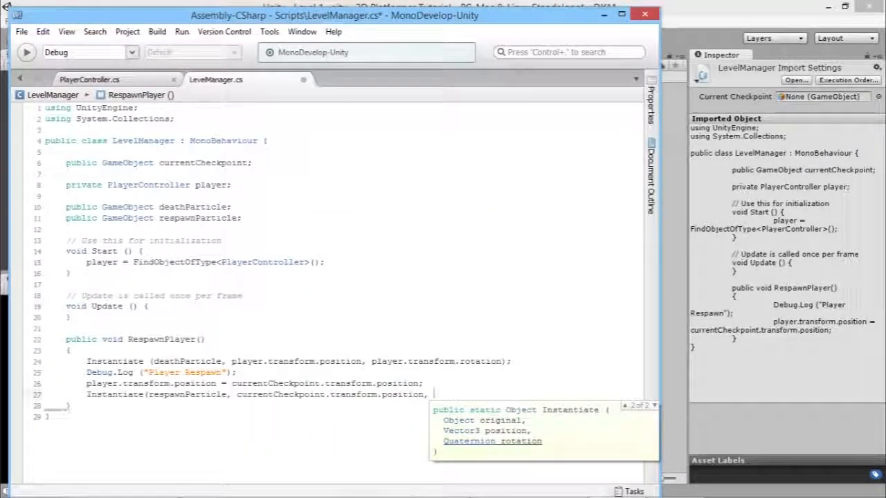
{"action": "type", "text": "currentCheckpoint."}
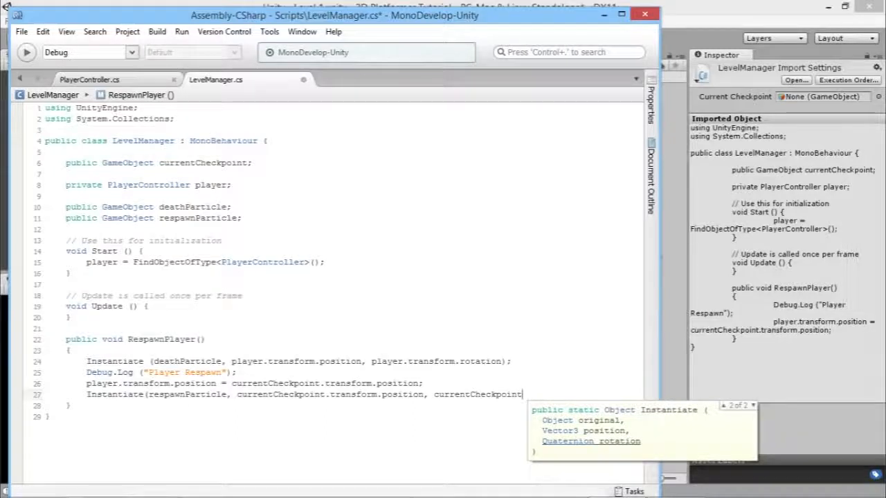
{"action": "type", "text": "transform.rotation"}
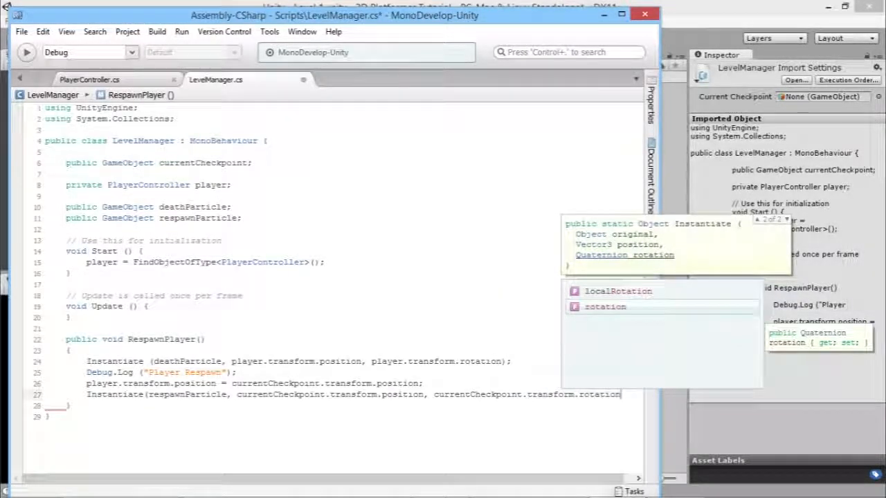
{"action": "type", "text": ");"}
{"action": "key", "text": "BackSpace"}
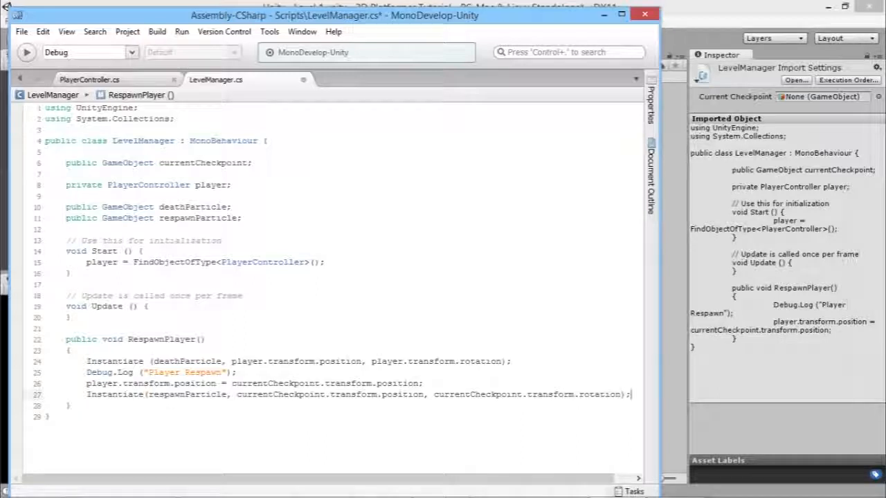
{"action": "key", "text": "ctrl+s"}
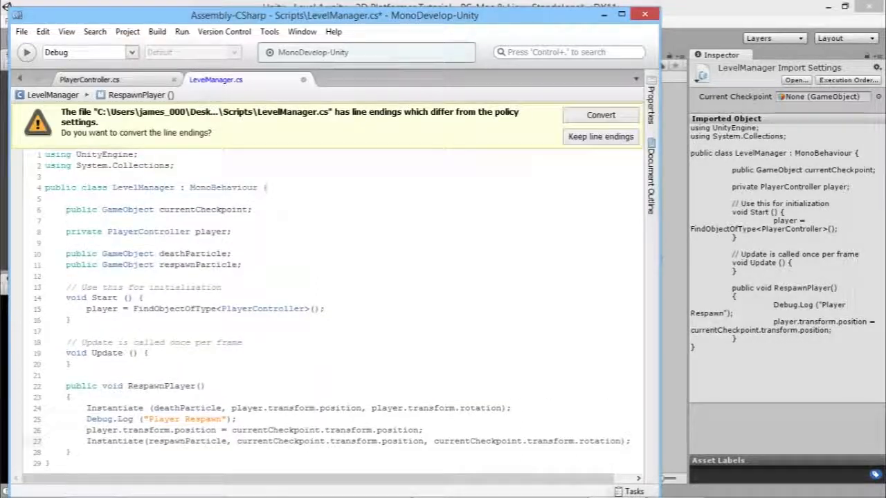
{"action": "left_click", "coordinate": [604, 115]}
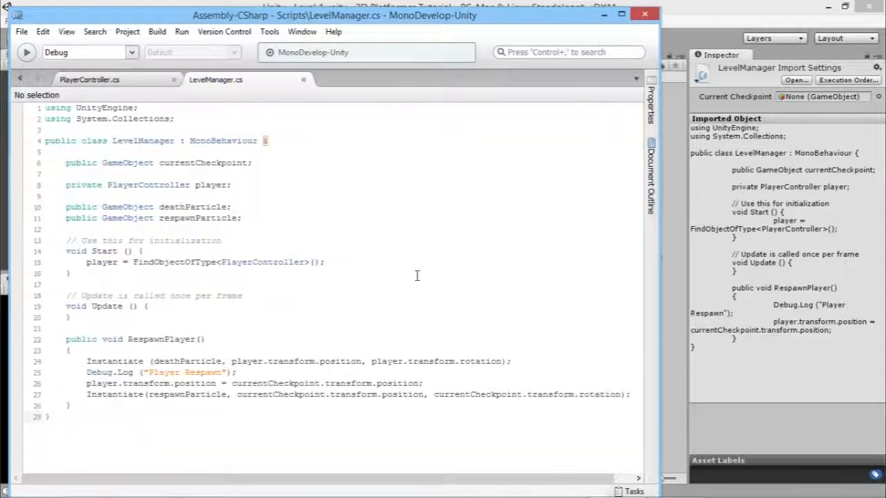
Back in Unity, briefly play-test the level.
{"action": "left_click", "coordinate": [736, 33]}
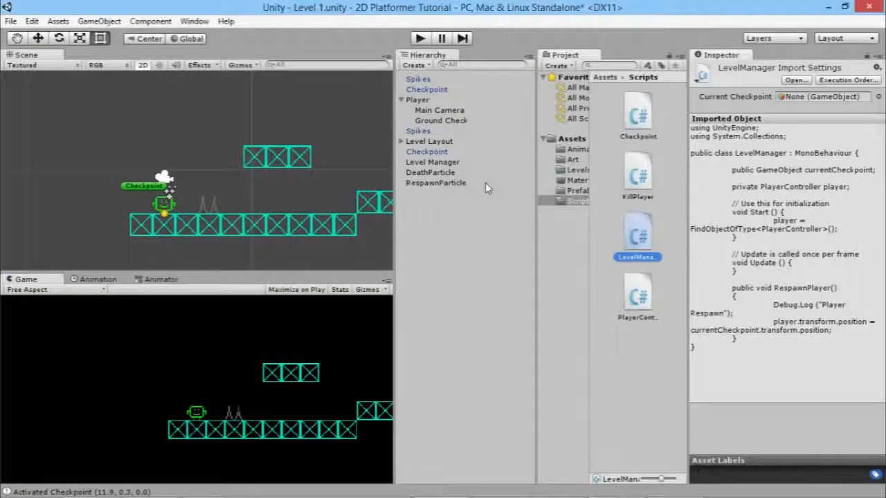
{"action": "left_click", "coordinate": [420, 39]}
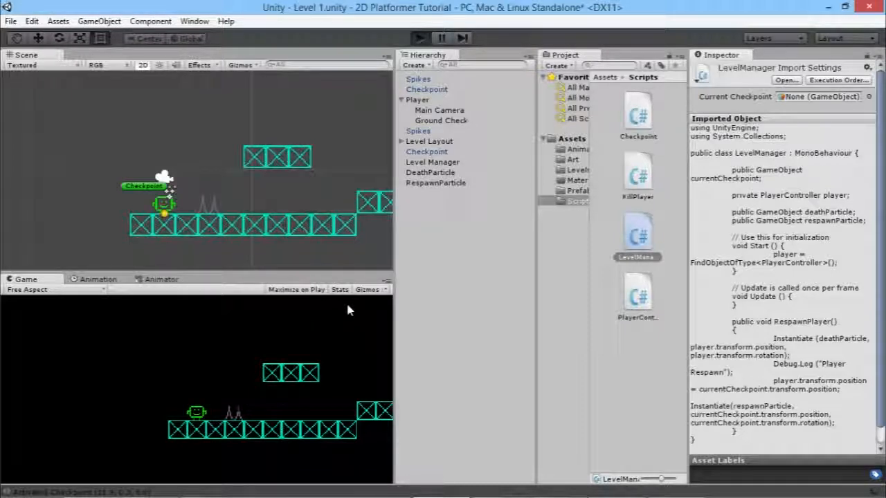
{"action": "left_click", "coordinate": [420, 38]}
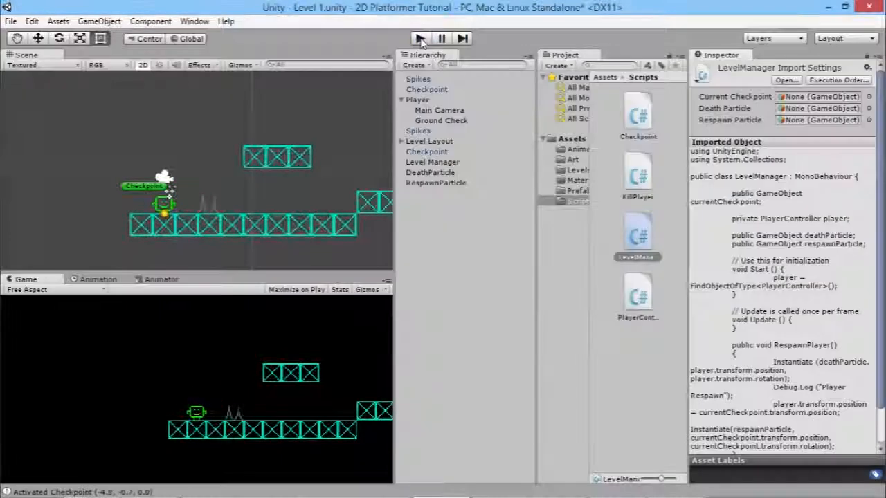
Inspect Level Manager, DeathParticle and RespawnParticle, then open the Prefabs folder.
{"action": "left_click", "coordinate": [429, 162]}
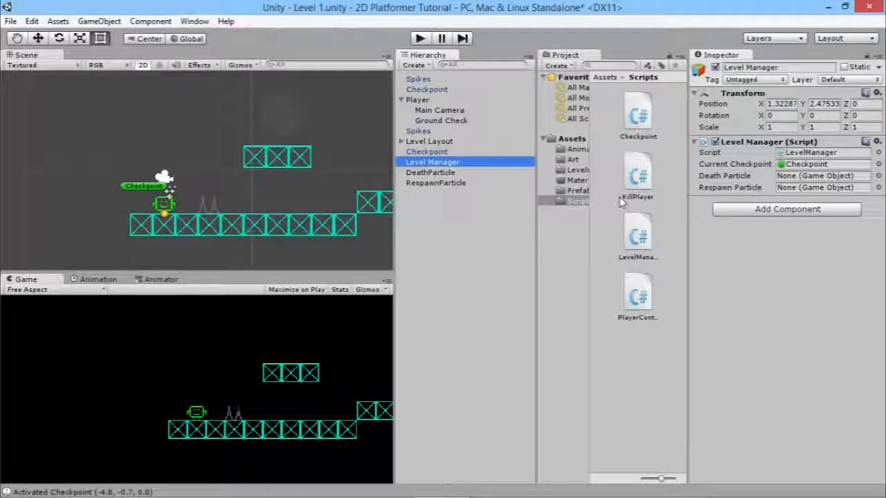
{"action": "left_click", "coordinate": [438, 172]}
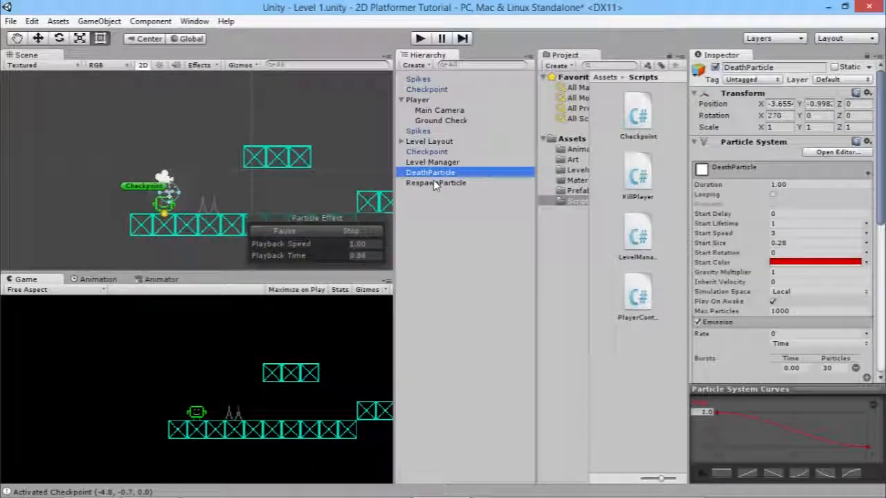
{"action": "left_click", "coordinate": [453, 184]}
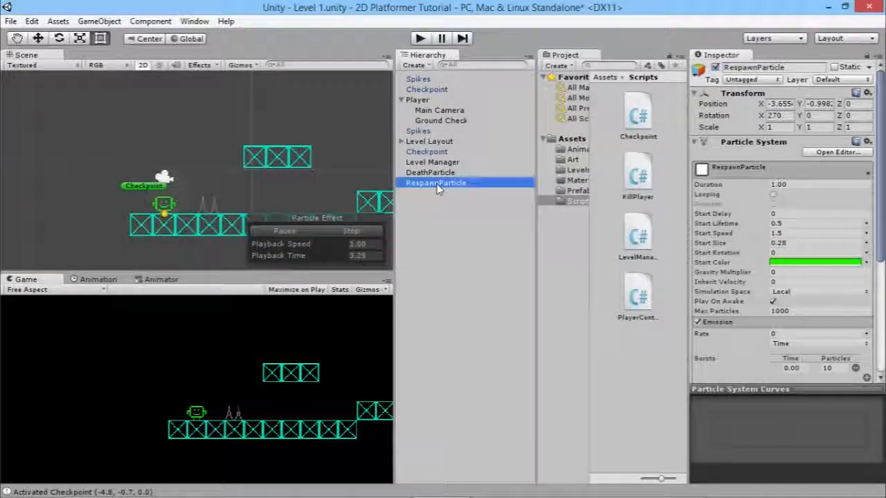
{"action": "left_click", "coordinate": [576, 190]}
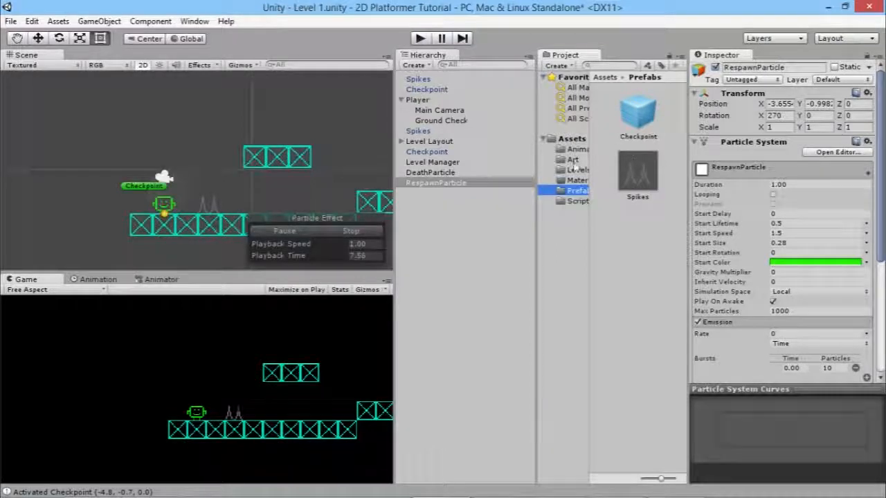
Save DeathParticle and RespawnParticle as prefabs in the Prefabs folder.
{"action": "left_click_drag", "start_coordinate": [436, 183], "coordinate": [638, 222]}
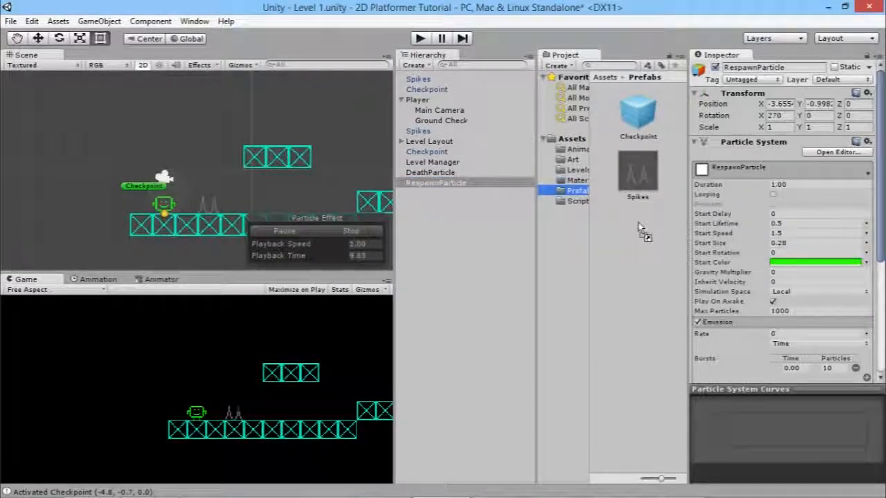
{"action": "left_click", "coordinate": [435, 183]}
{"action": "left_click_drag", "start_coordinate": [669, 333], "coordinate": [652, 303]}
Delete DeathParticle and RespawnParticle from the scene hierarchy.
{"action": "left_click", "coordinate": [437, 183]}
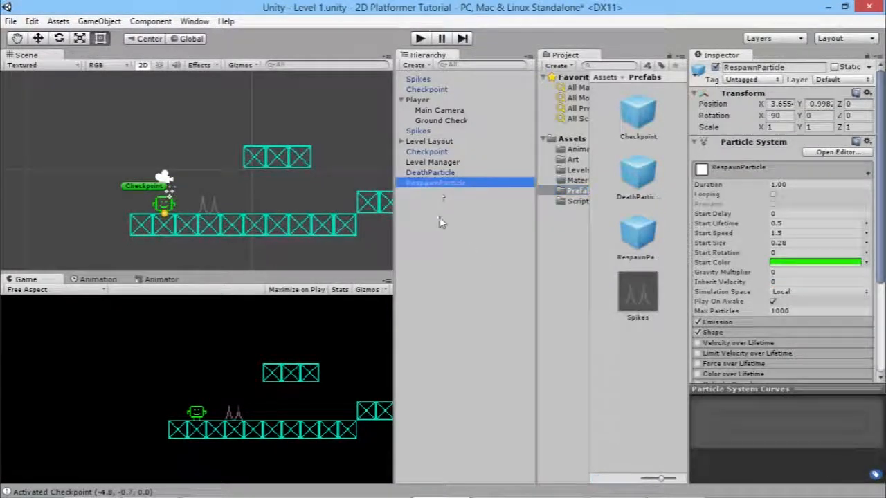
{"action": "key", "text": "Up"}
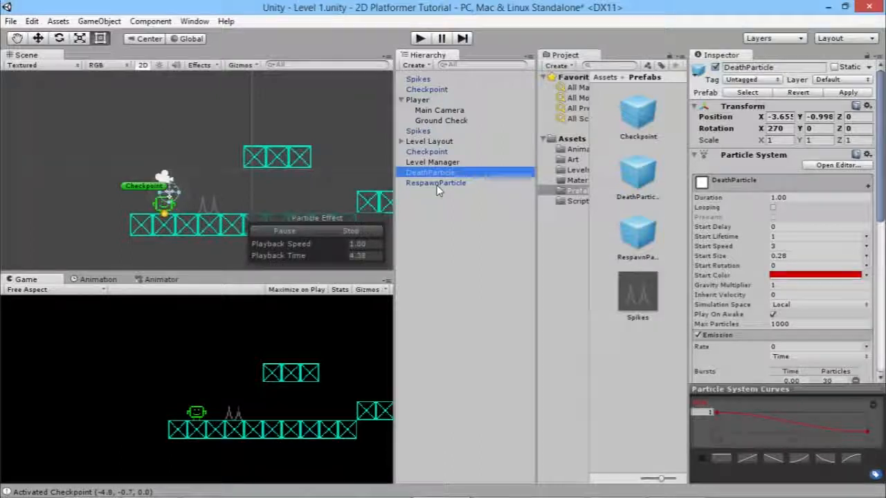
{"action": "key", "text": "Delete"}
{"action": "left_click", "coordinate": [434, 173]}
{"action": "key", "text": "Delete"}
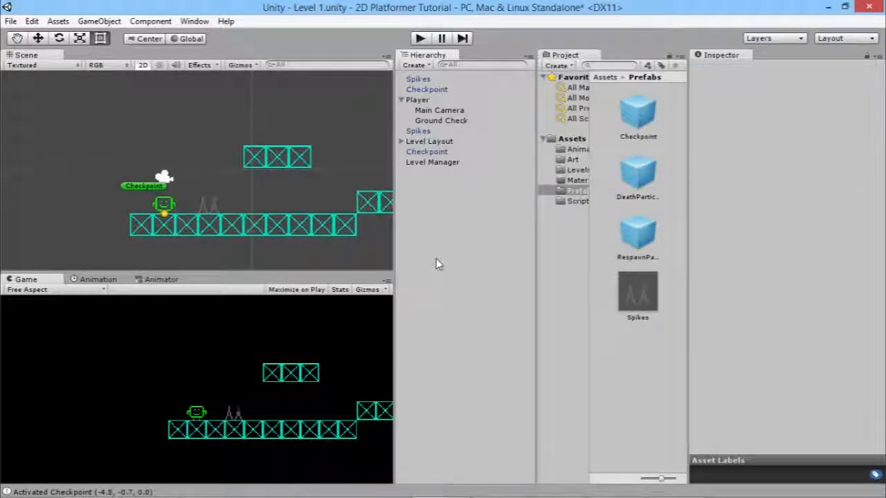
Select Level Manager and assign the DeathParticle prefab to its Death Particle slot.
{"action": "left_click", "coordinate": [422, 163]}
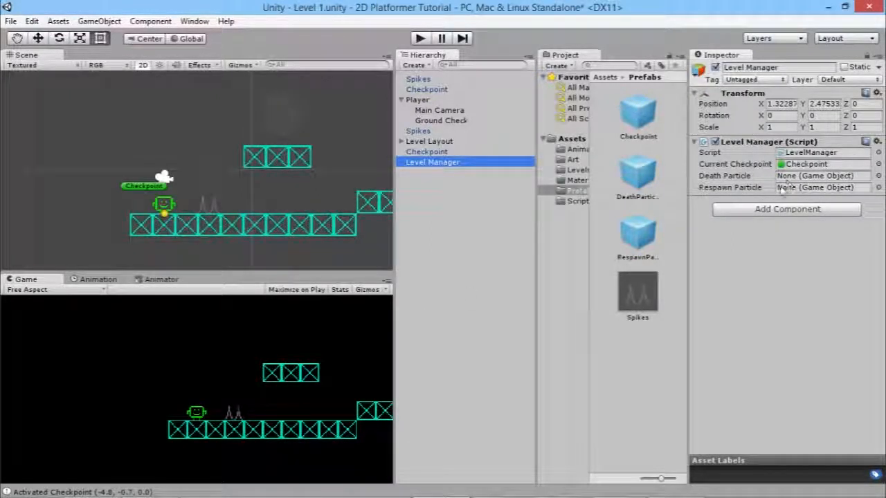
{"action": "left_click_drag", "start_coordinate": [638, 177], "coordinate": [801, 177]}
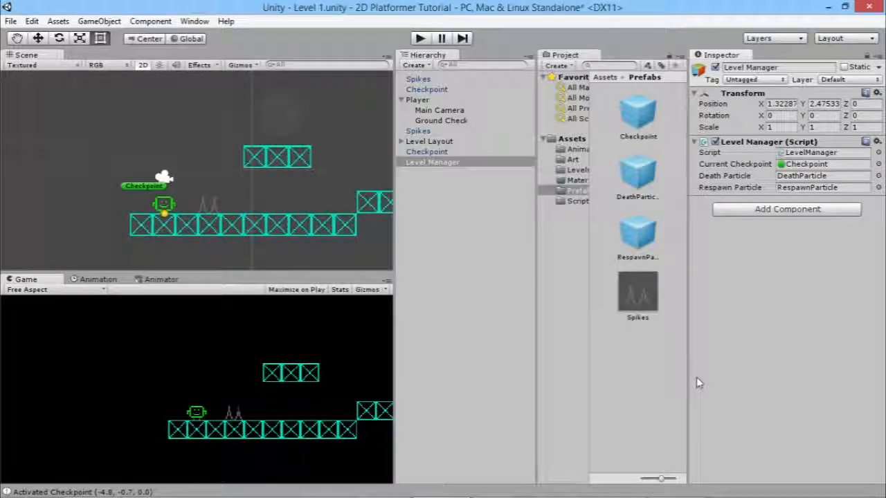
Enter Play mode and run the player into the spikes, jumping toward the higher platform.
{"action": "left_click", "coordinate": [419, 39]}
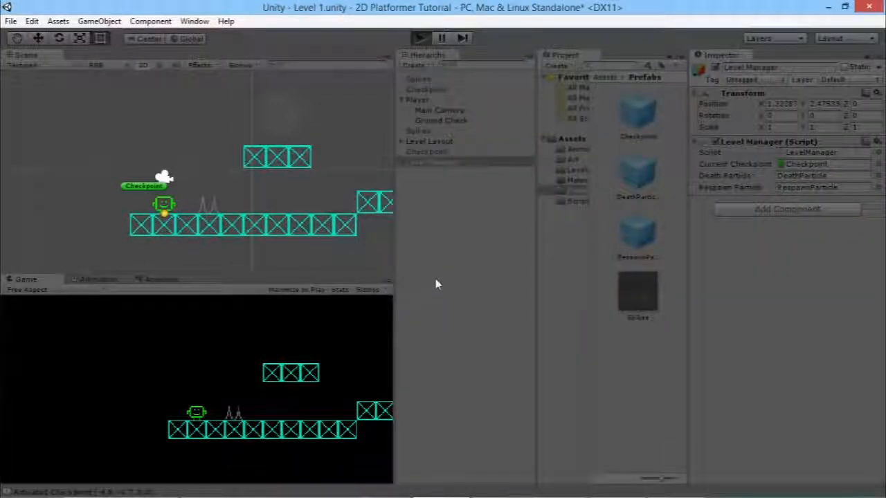
{"action": "key", "text": "Right"}
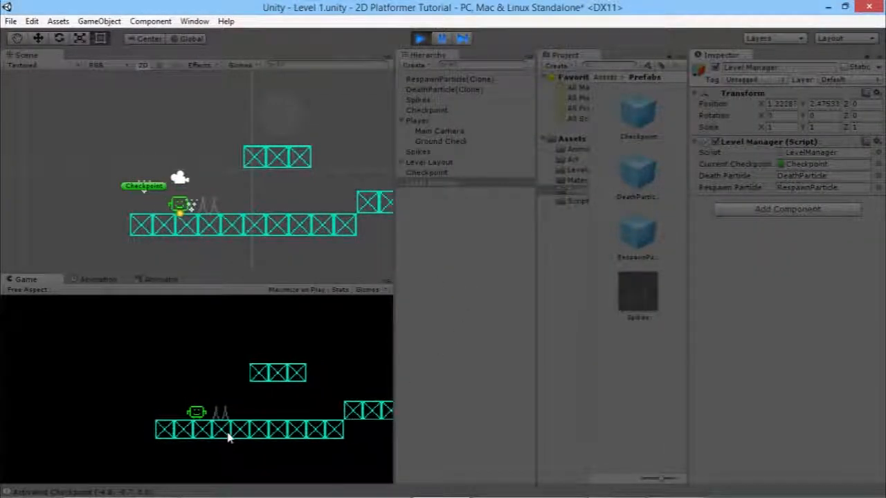
{"action": "key", "text": "Right"}
{"action": "key", "text": "Right"}
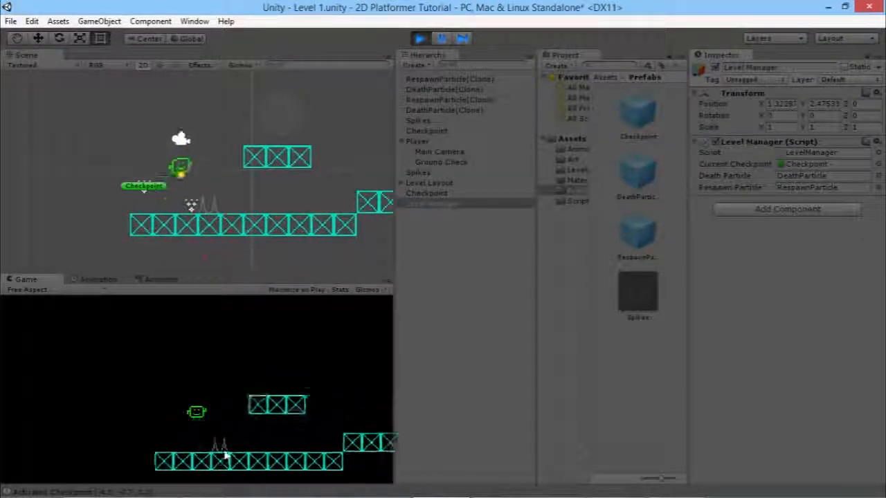
{"action": "key", "text": "Right"}
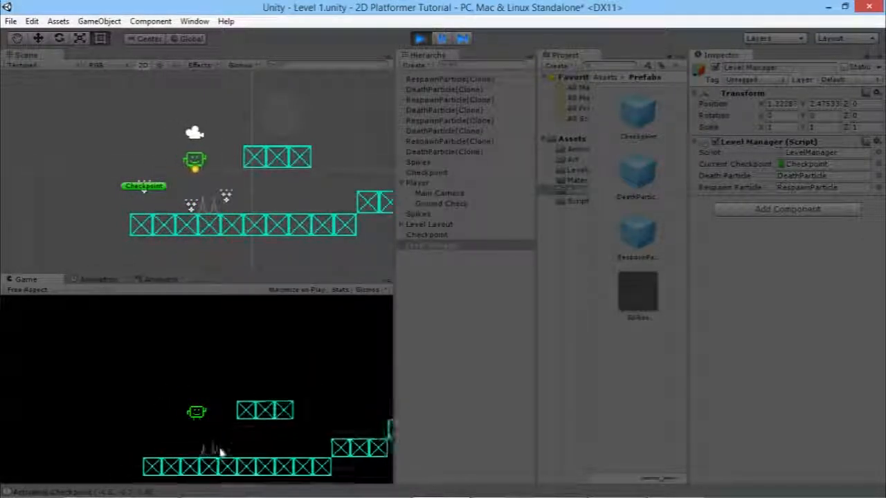
{"action": "key", "text": "Right"}
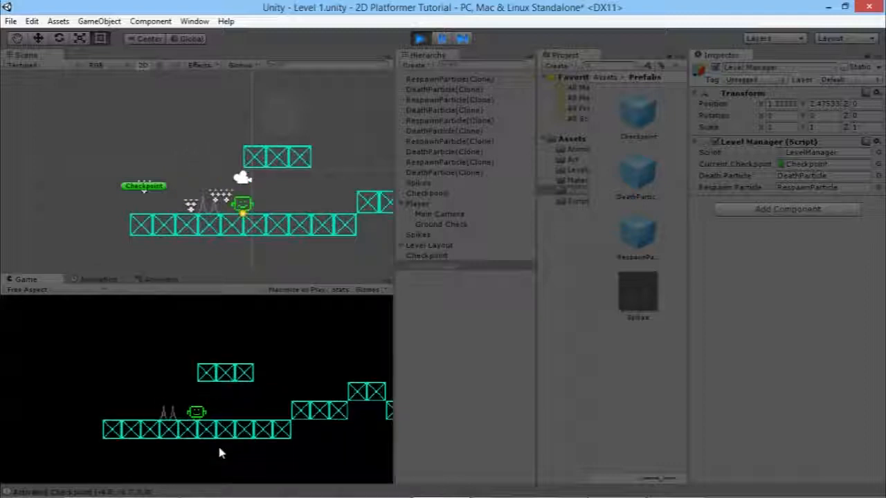
{"action": "key", "text": "space"}
{"action": "key", "text": "Right"}
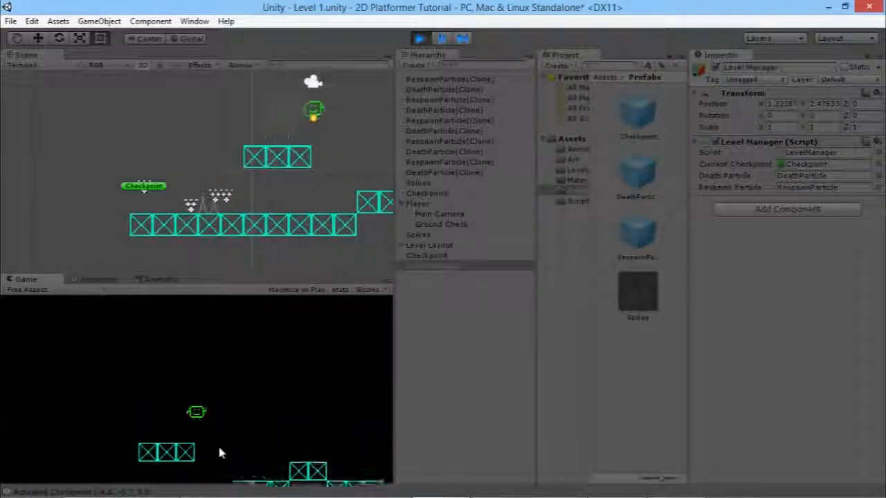
{"action": "key", "text": "Left"}
{"action": "key", "text": "space"}
{"action": "key", "text": "Left"}
{"action": "key", "text": "space"}
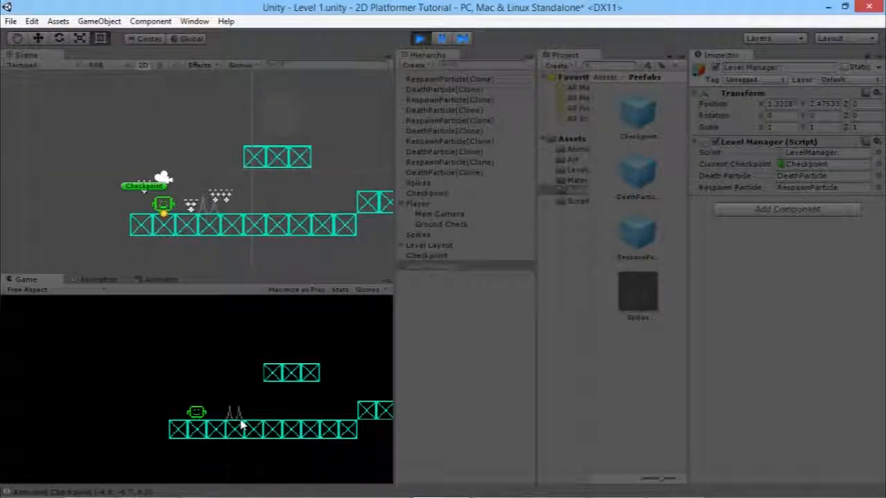
Keep dying on the spikes and respawning at the checkpoint to trigger the death and respawn particle bursts.
{"action": "key", "text": "Right"}
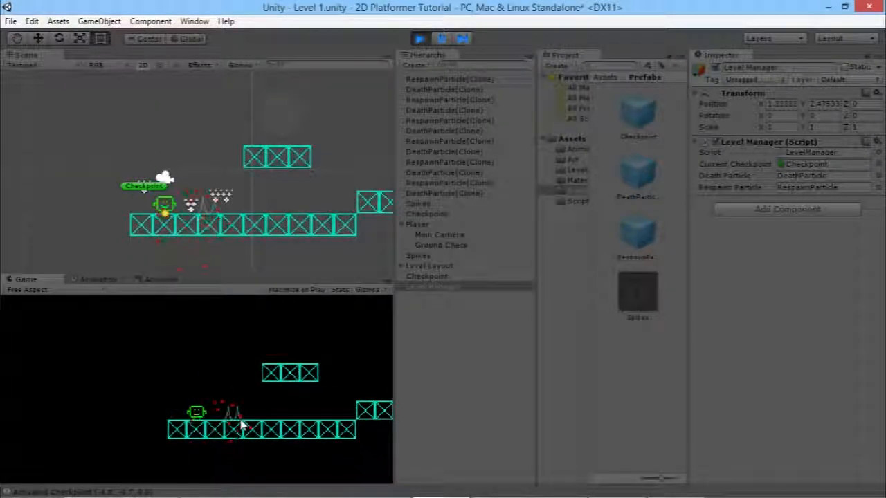
{"action": "key", "text": "Right"}
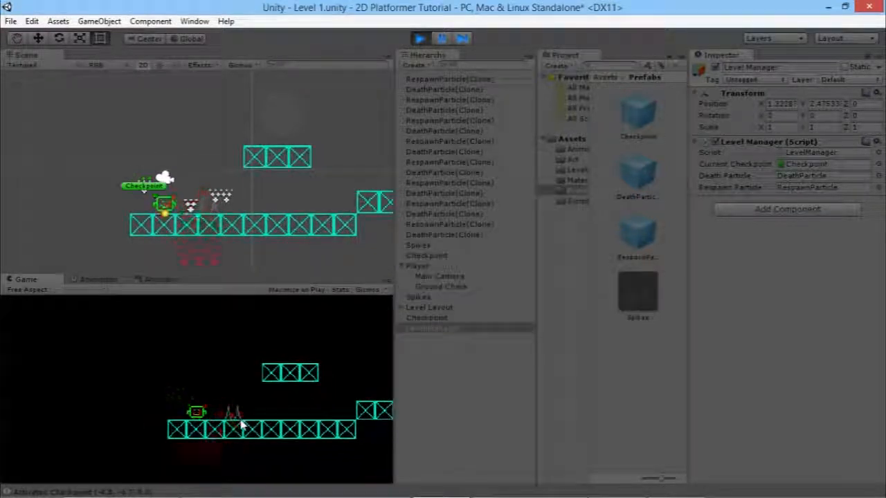
{"action": "key", "text": "Right"}
{"action": "key", "text": "space"}
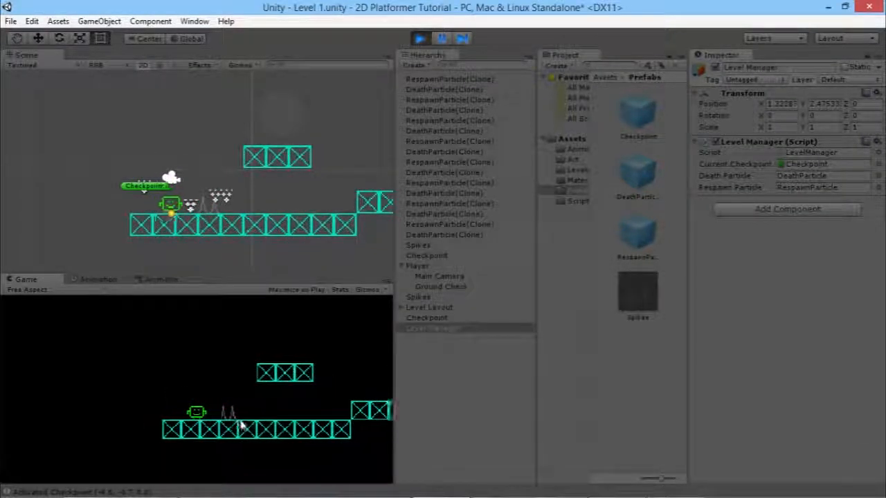
{"action": "key", "text": "Right"}
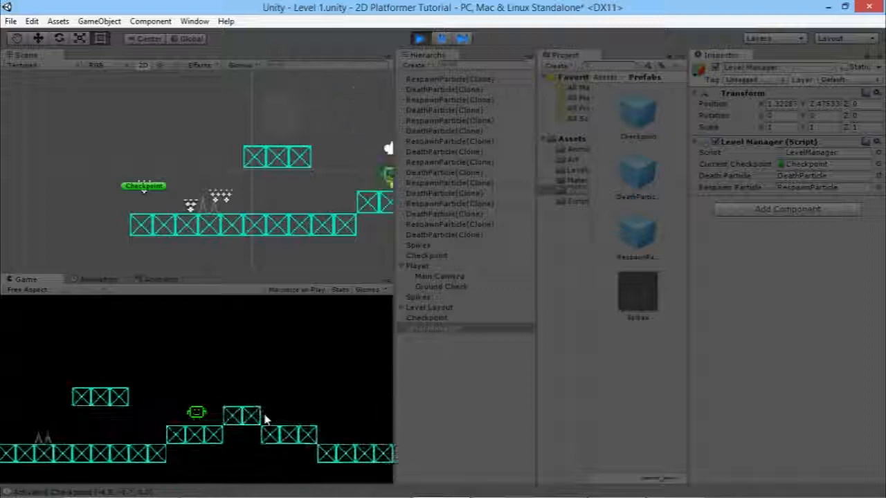
{"action": "key", "text": "Right"}
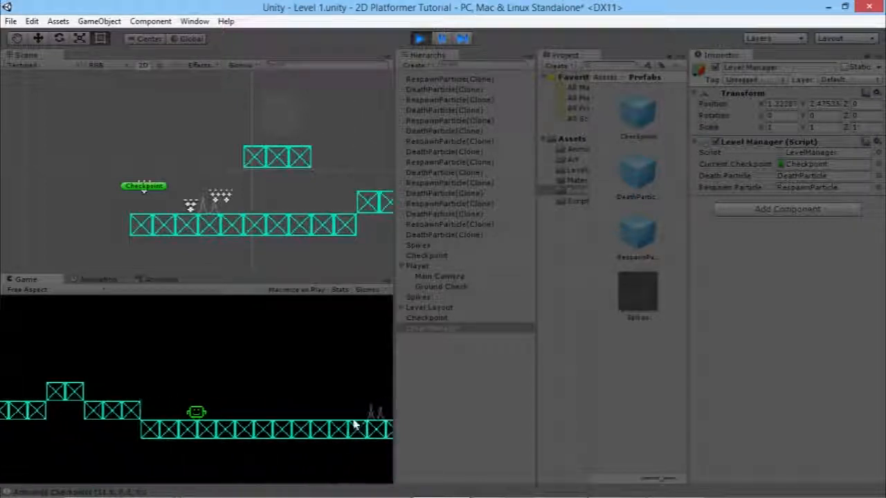
{"action": "key", "text": "Right"}
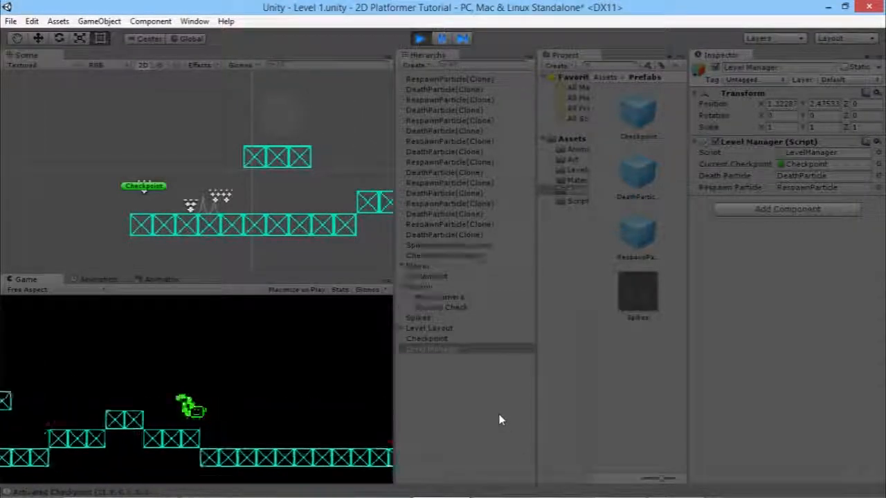
{"action": "key", "text": "Right"}
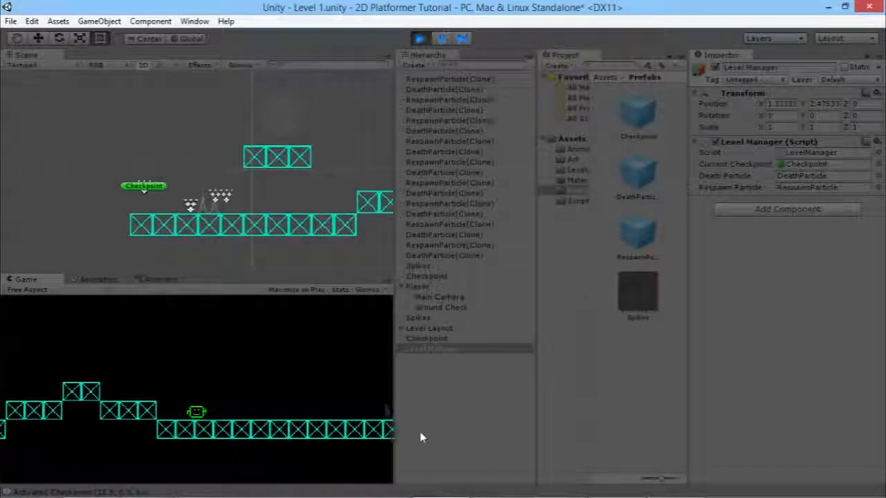
{"action": "key", "text": "Right"}
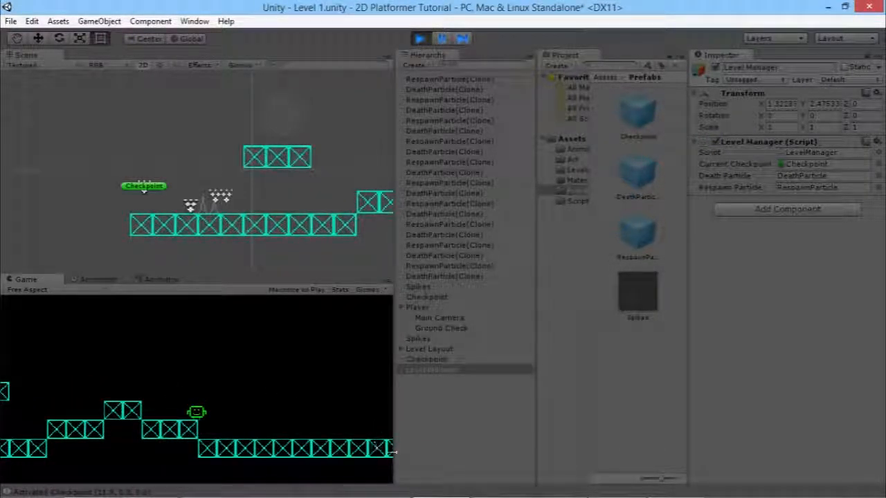
{"action": "key", "text": "Right"}
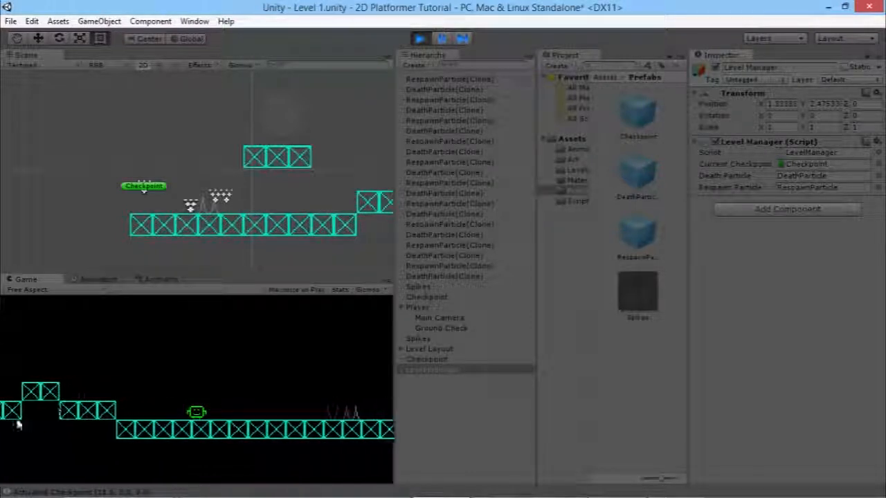
{"action": "key", "text": "Right"}
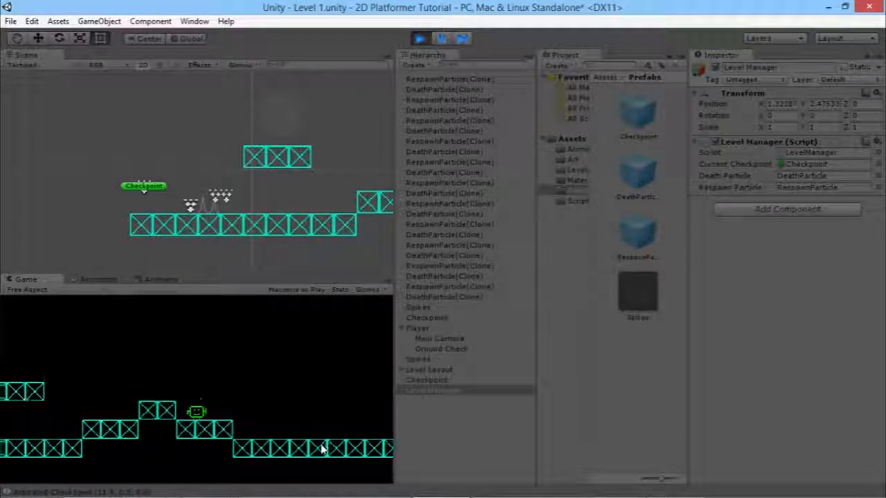
{"action": "key", "text": "Right"}
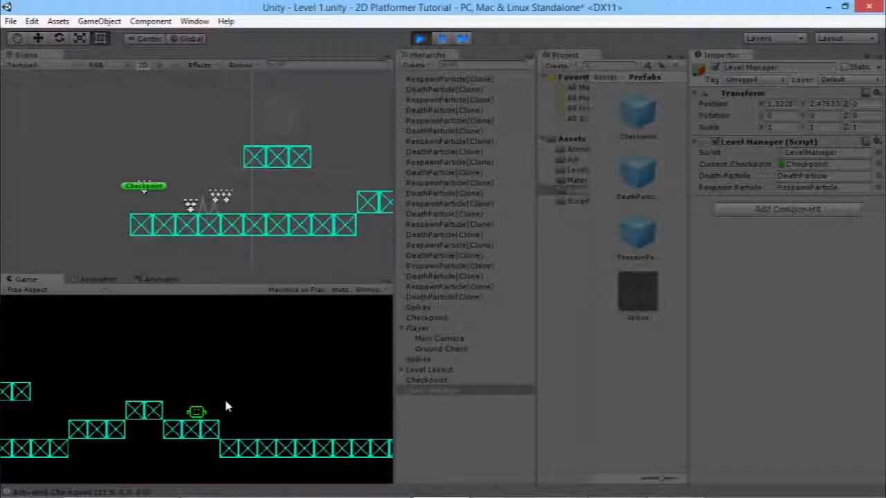
Exit Play mode, select the Level Manager, and bring LevelManager.cs in MonoDevelop to the front.
{"action": "left_click", "coordinate": [422, 39]}
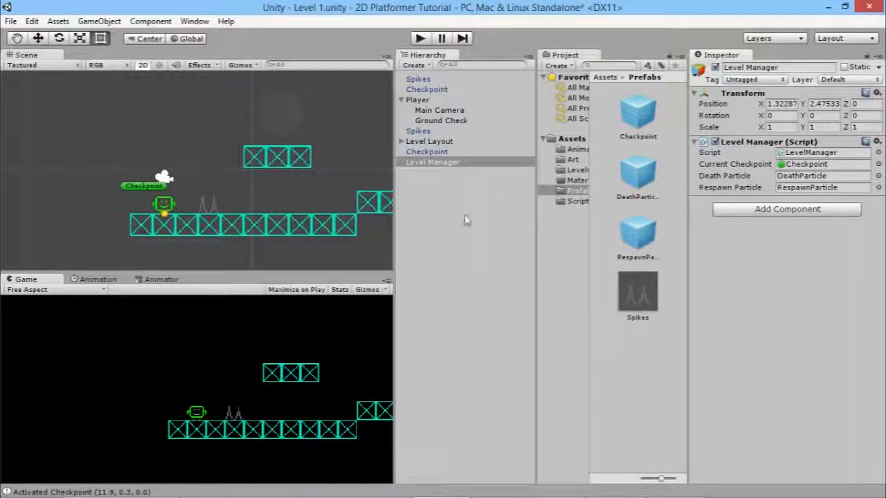
{"action": "left_click", "coordinate": [450, 183]}
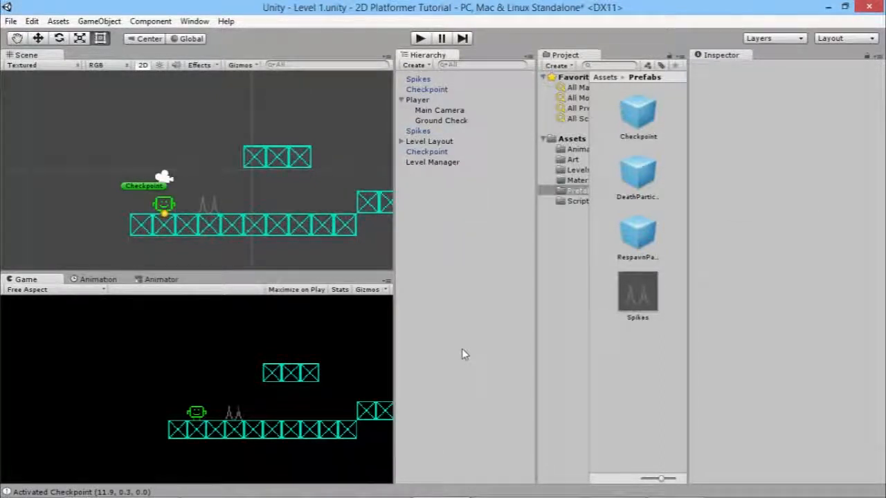
{"action": "left_click", "coordinate": [436, 161]}
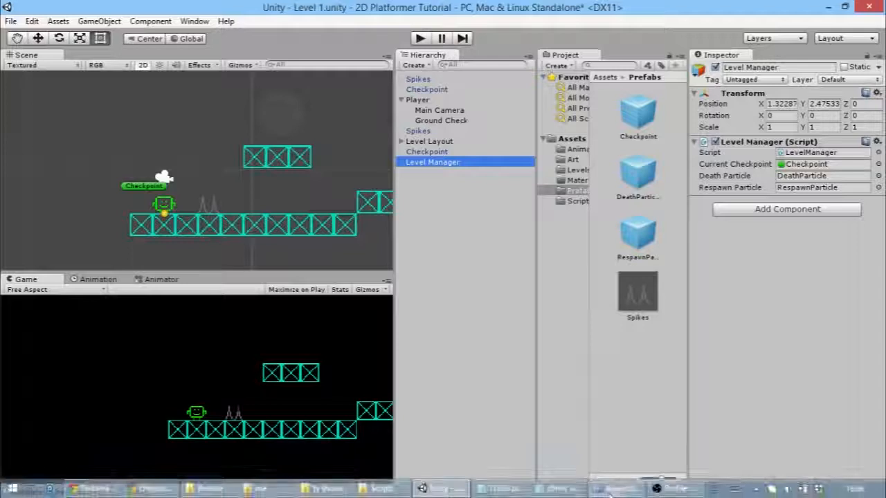
{"action": "left_click", "coordinate": [609, 489]}
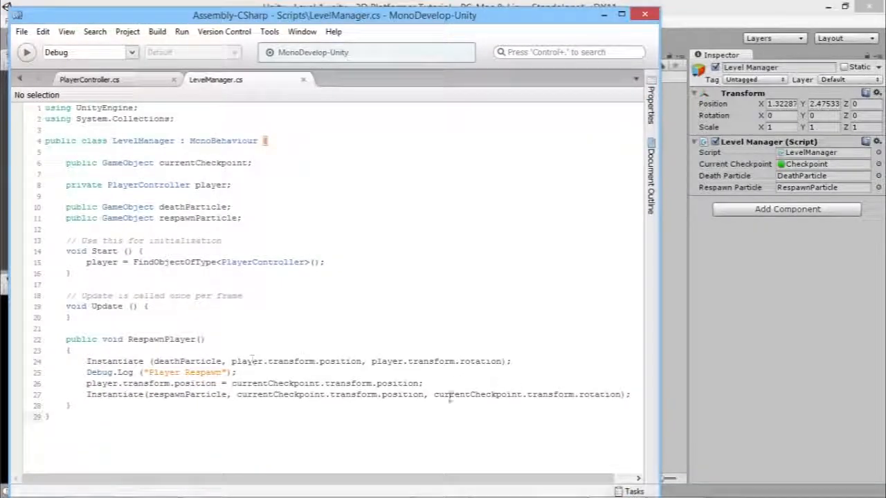